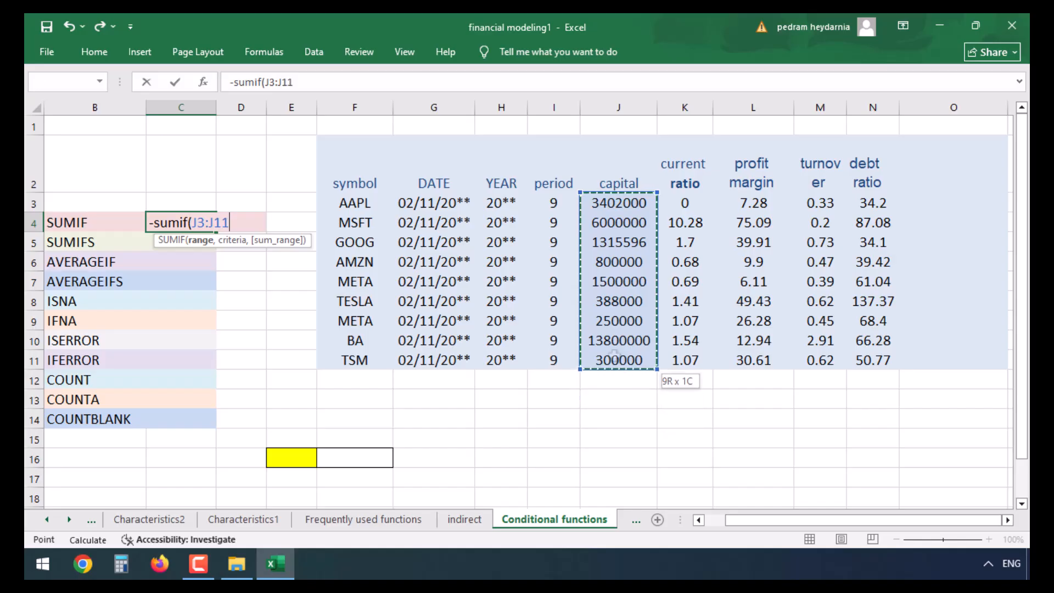
Complete the SUMIF formula in C4 with the criterion ">5000000" and the current ratio values K3:K11 as sum range.
type(",")
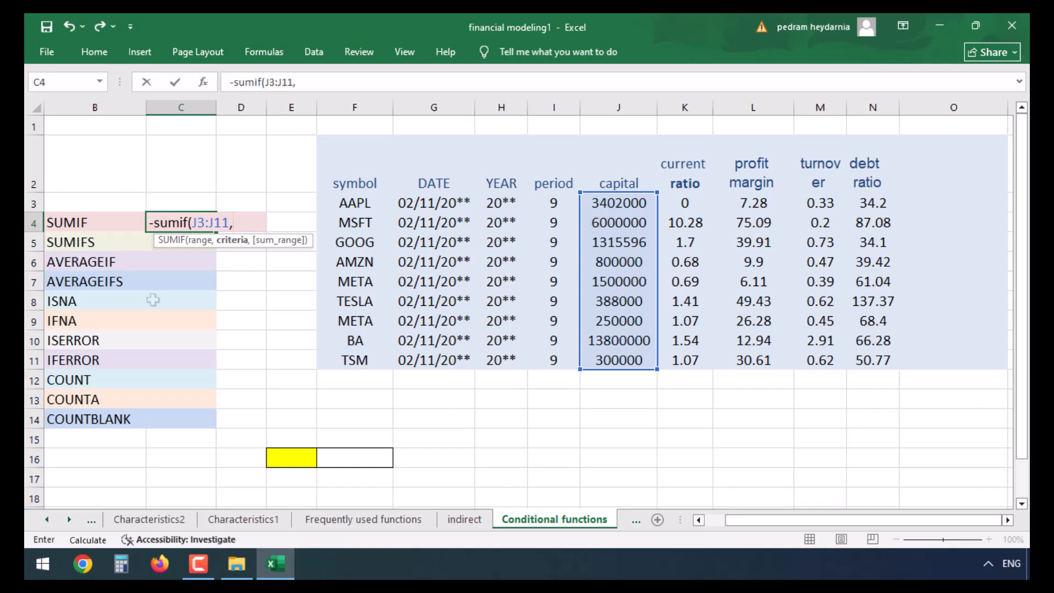
type("\">5000000\",")
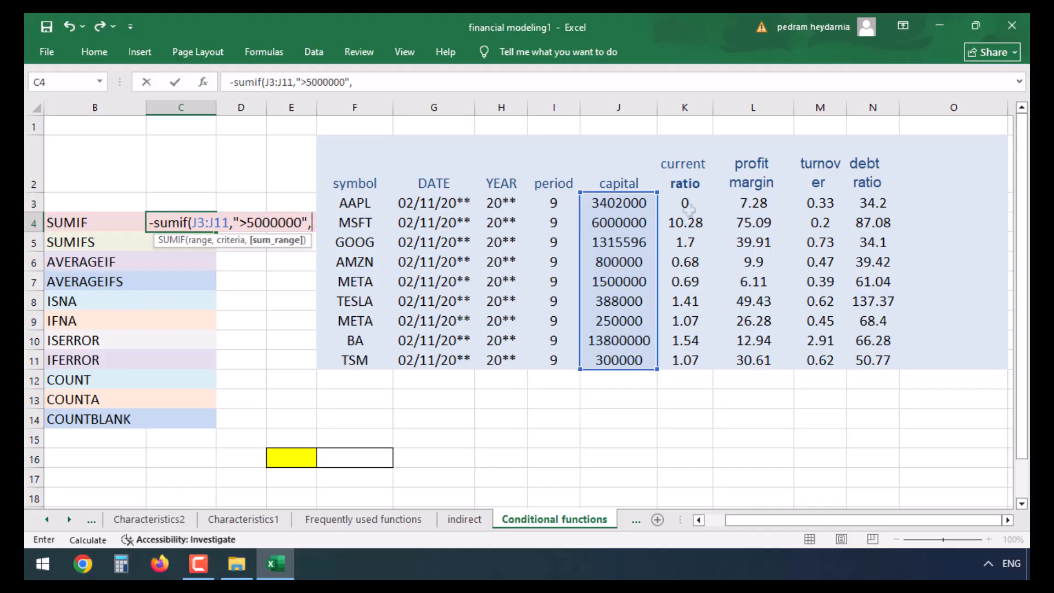
left_click_drag(693, 207, 693, 356)
key("Return")
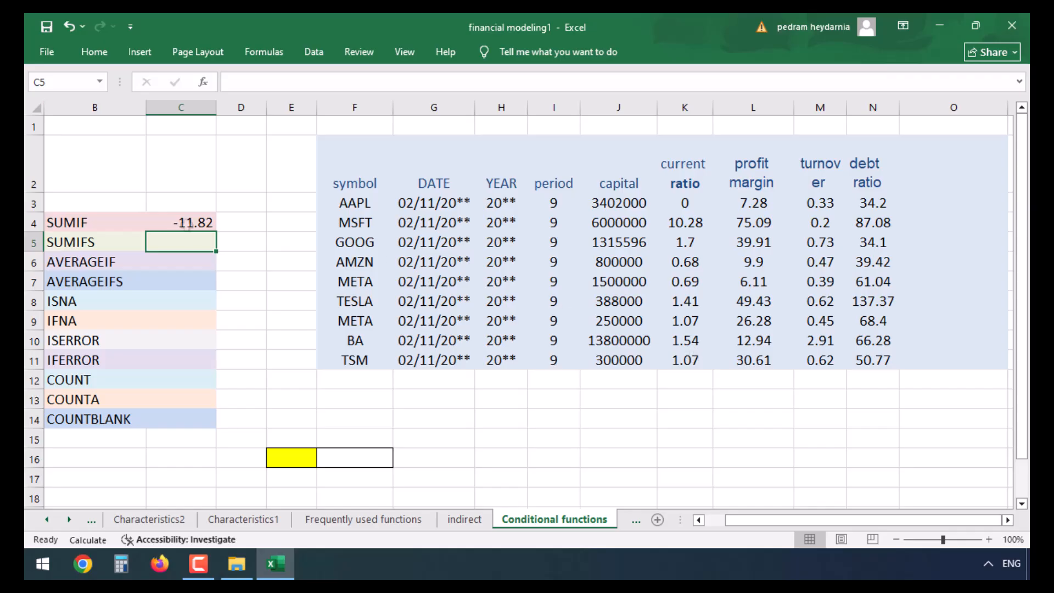
Remove the minus sign in front of SUMIF in the C4 formula, leaving =SUMIF(J3:J11,">5000000",K3:K11).
double_click(190, 223)
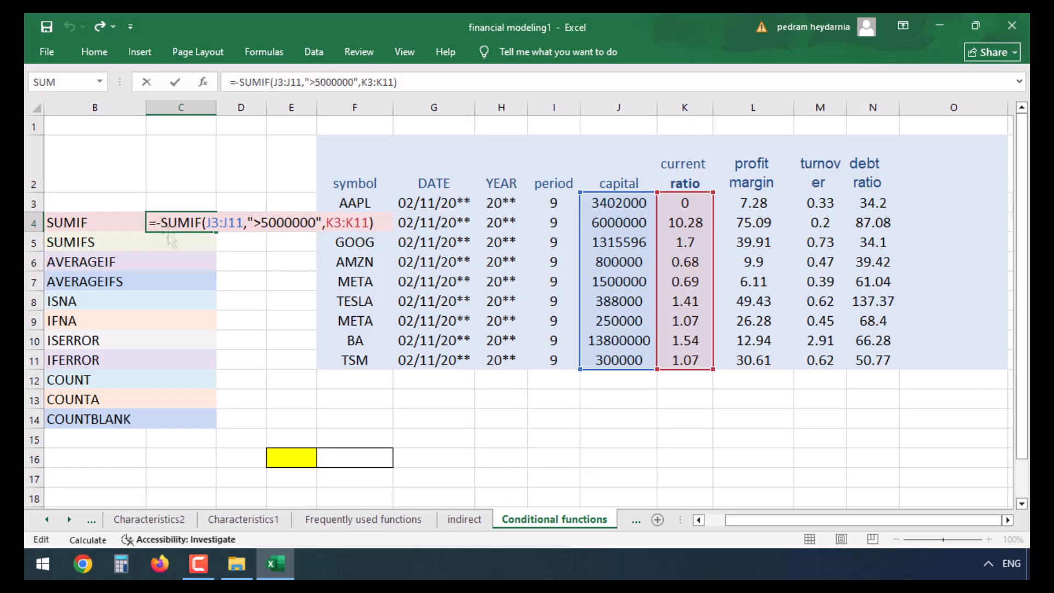
key("Return")
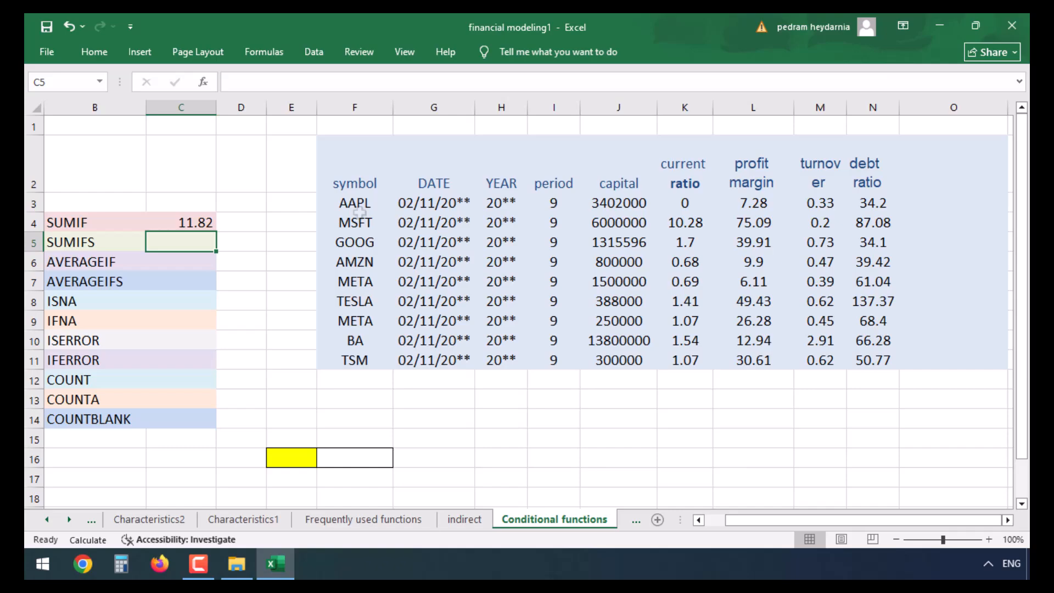
left_click(191, 223)
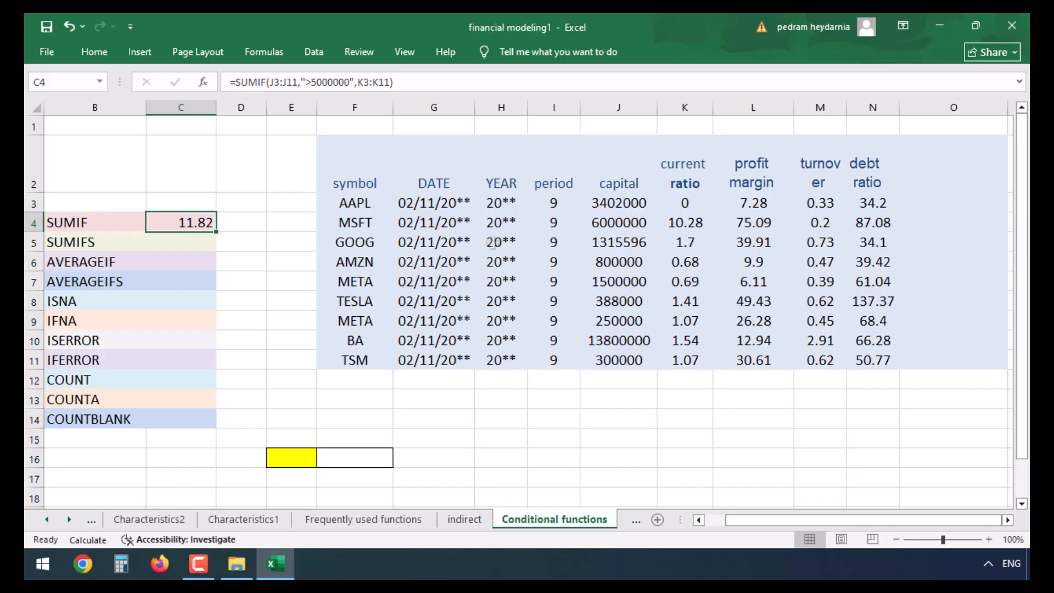
Start a SUMIFS formula in C5 with the current ratio values K3:K11 as the sum range.
left_click(209, 243)
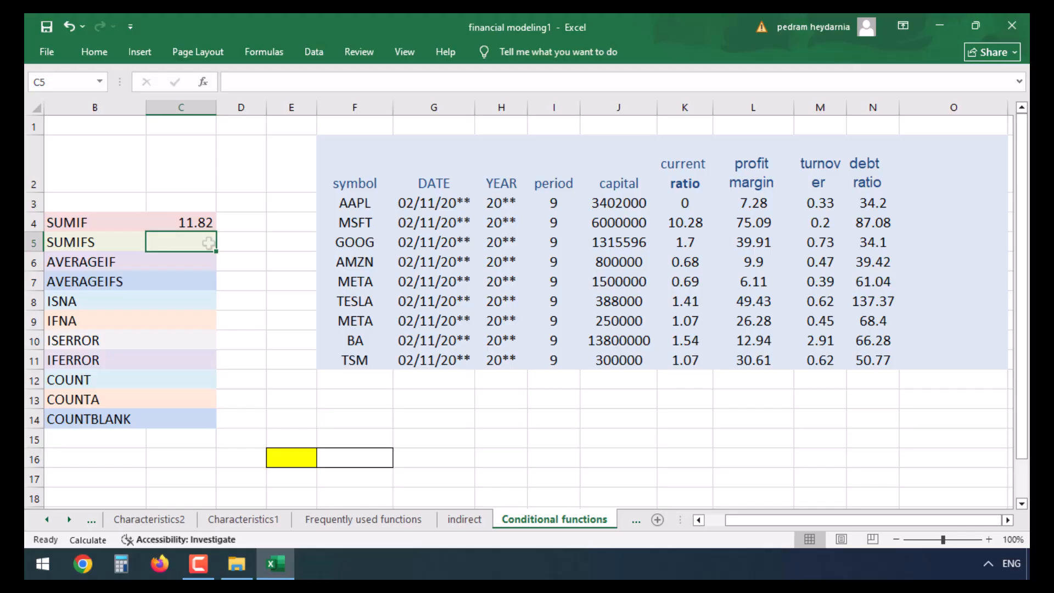
type("=s")
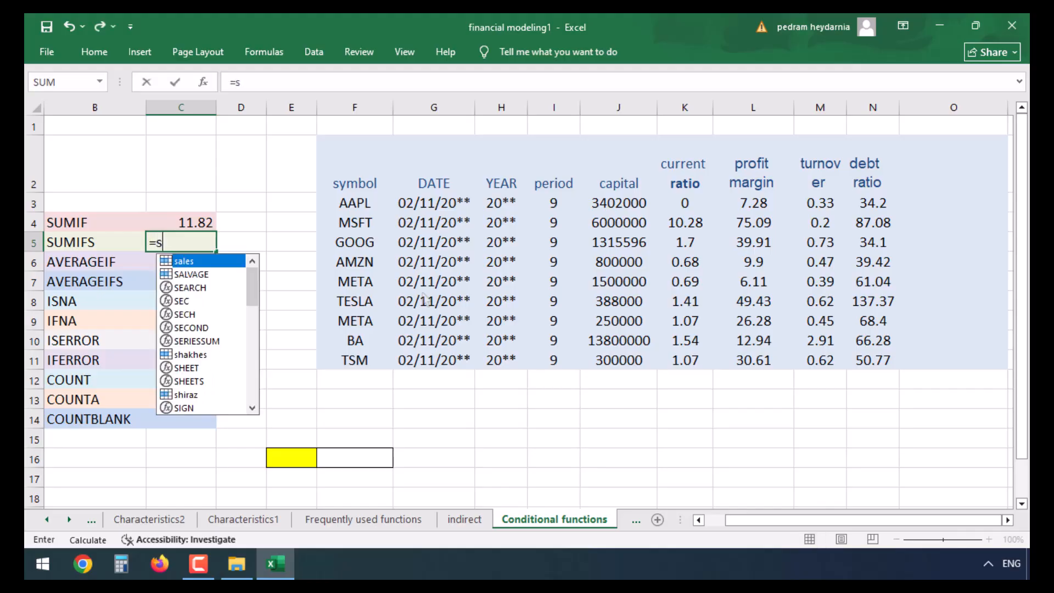
type("umifs(")
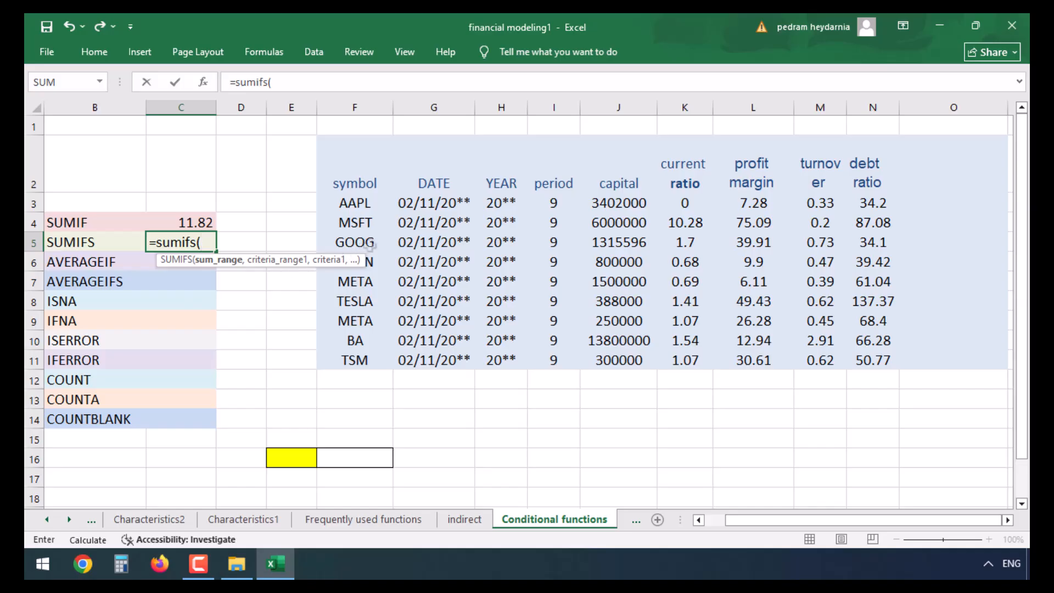
left_click(690, 209)
left_click_drag(690, 215, 696, 360)
type(",")
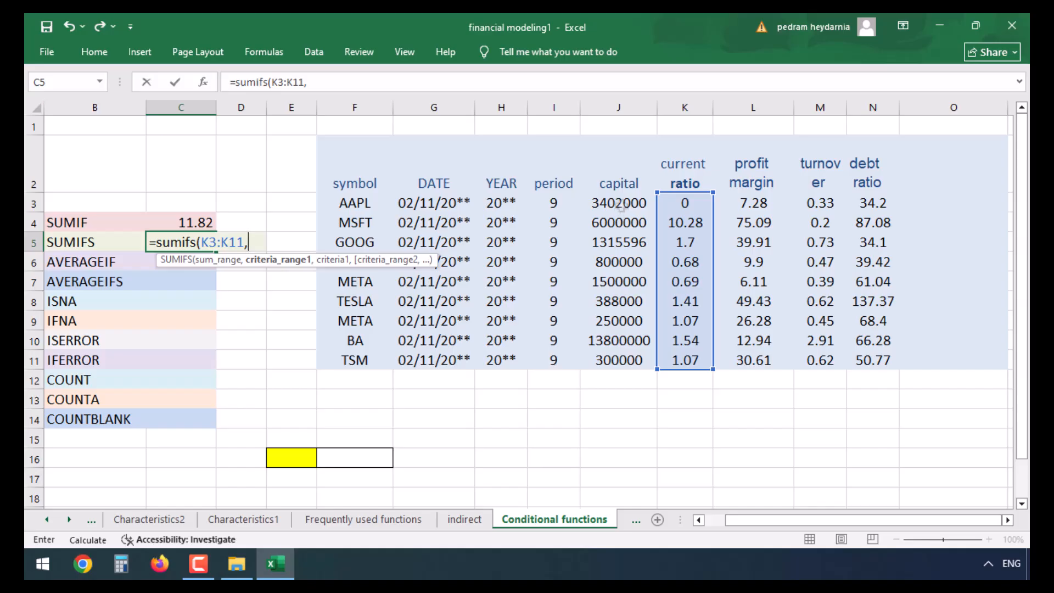
Add the first SUMIFS condition, with capital values J3:J11 as criteria range and ">5000000" as criterion.
left_click_drag(621, 204, 616, 362)
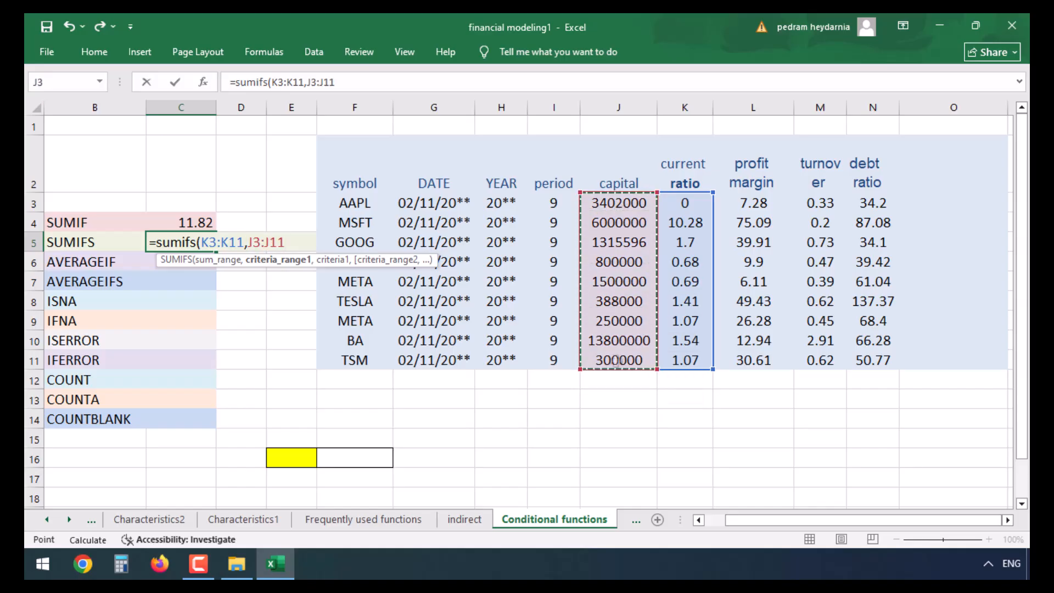
type(">")
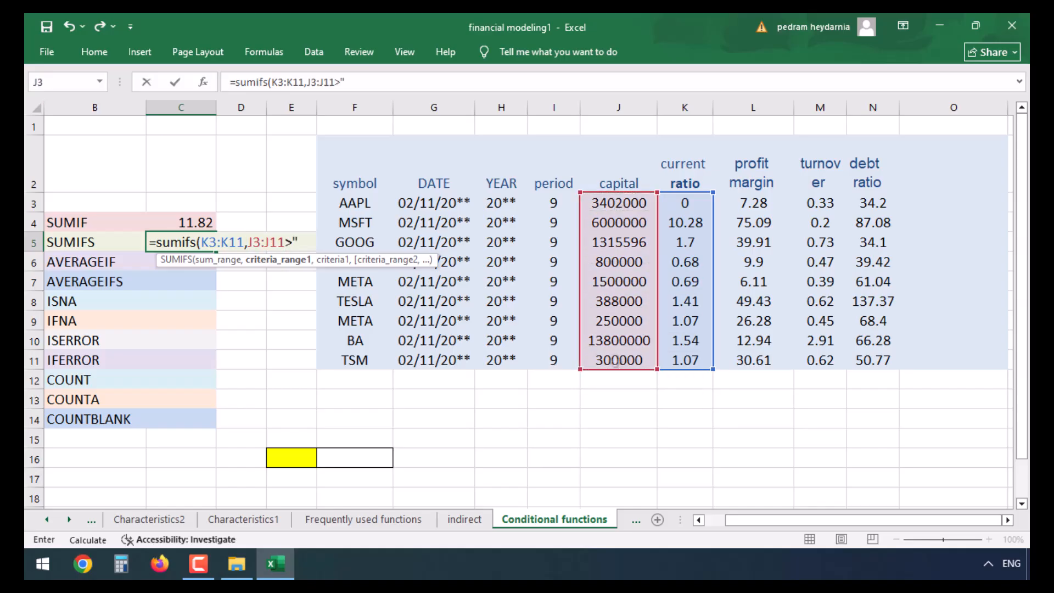
type("\"5")
key("BackSpace")
key("BackSpace")
type(">5000000\"")
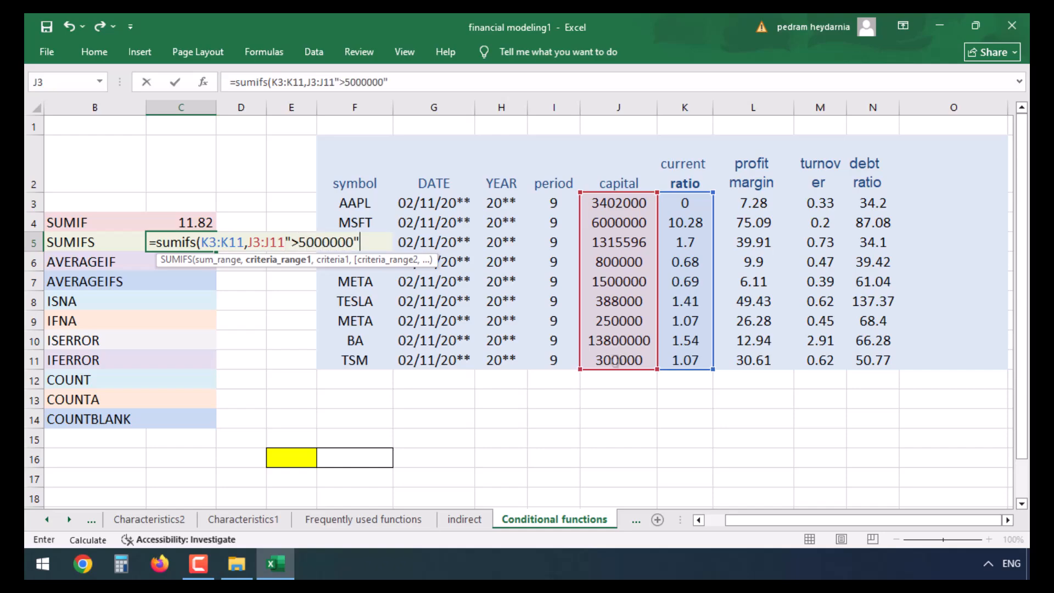
type(",")
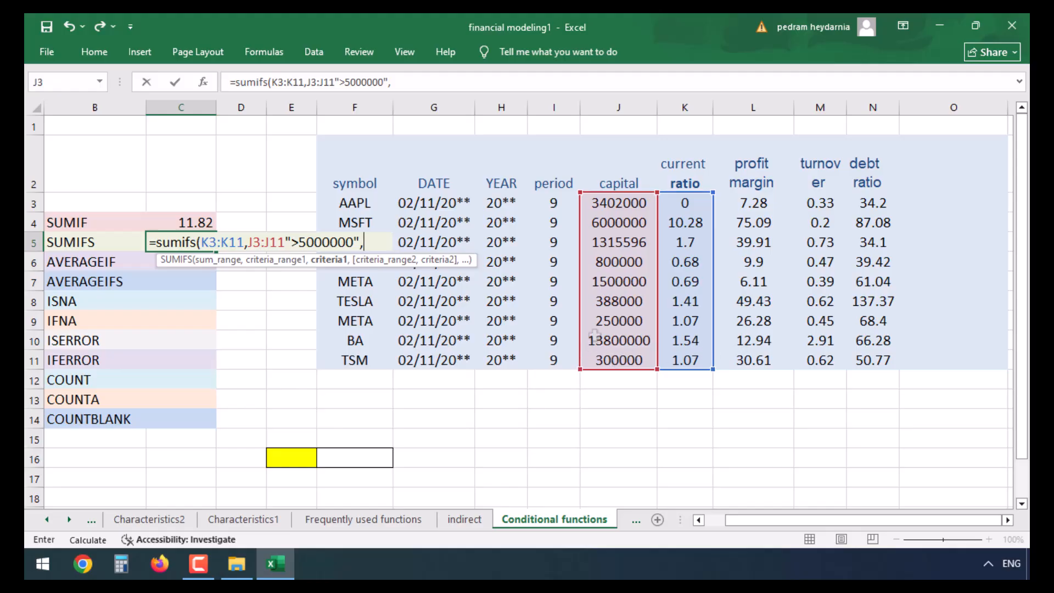
Add profit margin L3:L11 with the criterion ">25" as the second SUMIFS condition and finish the formula.
left_click_drag(756, 204, 755, 368)
type(",")
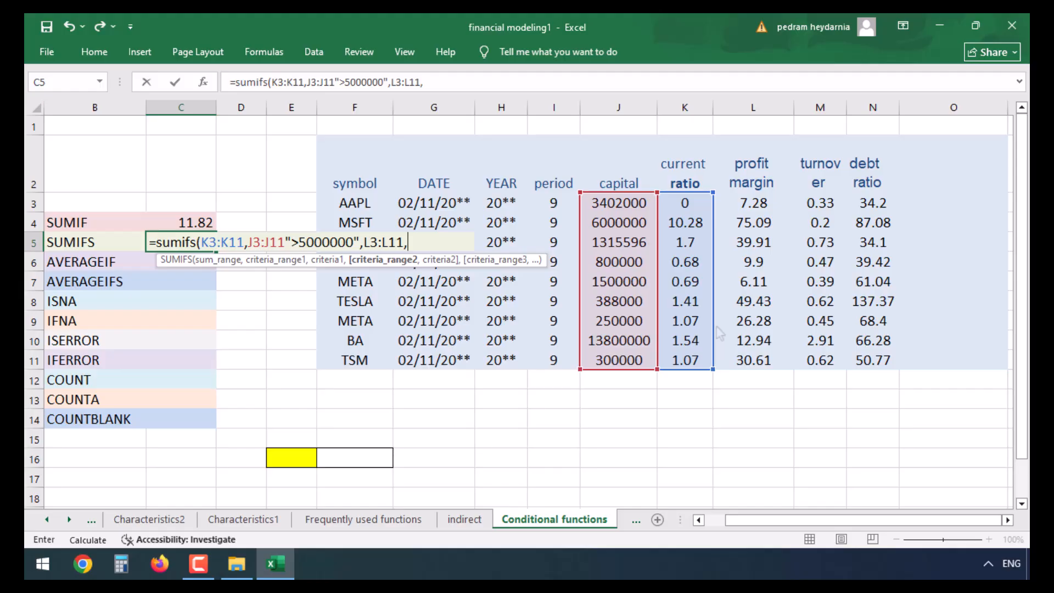
type("\">25\")")
key("Return")
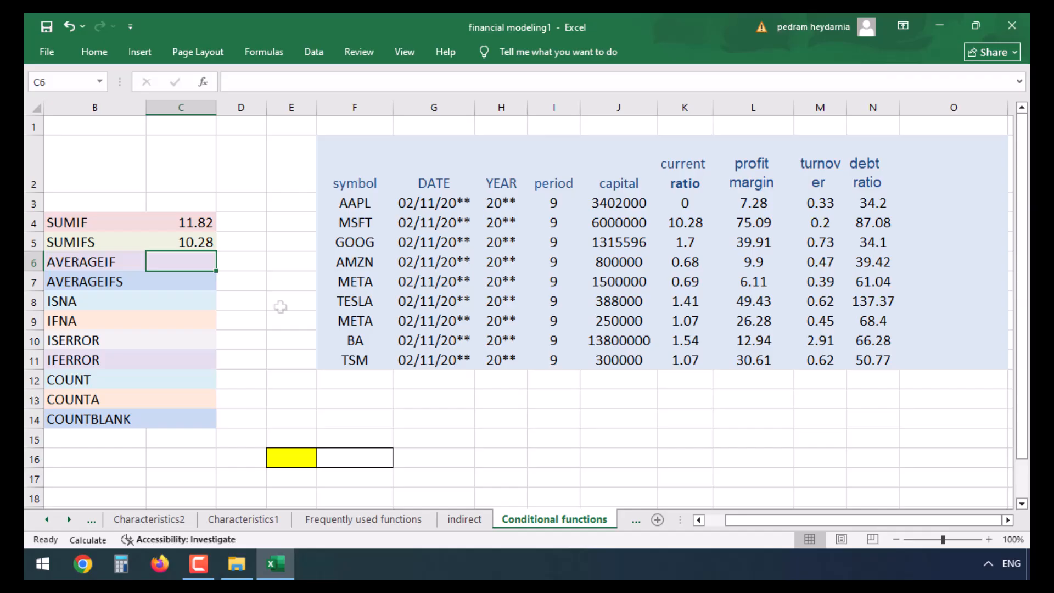
Compare the SUMIFS formula and result in C5 with the current ratio of MSFT in K4.
left_click(199, 238)
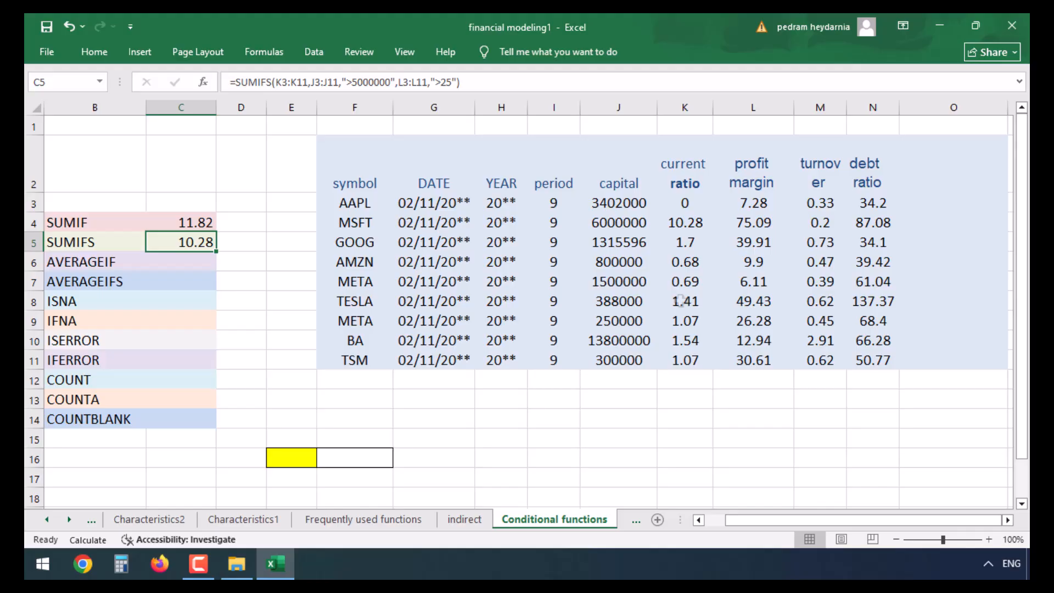
left_click(682, 223)
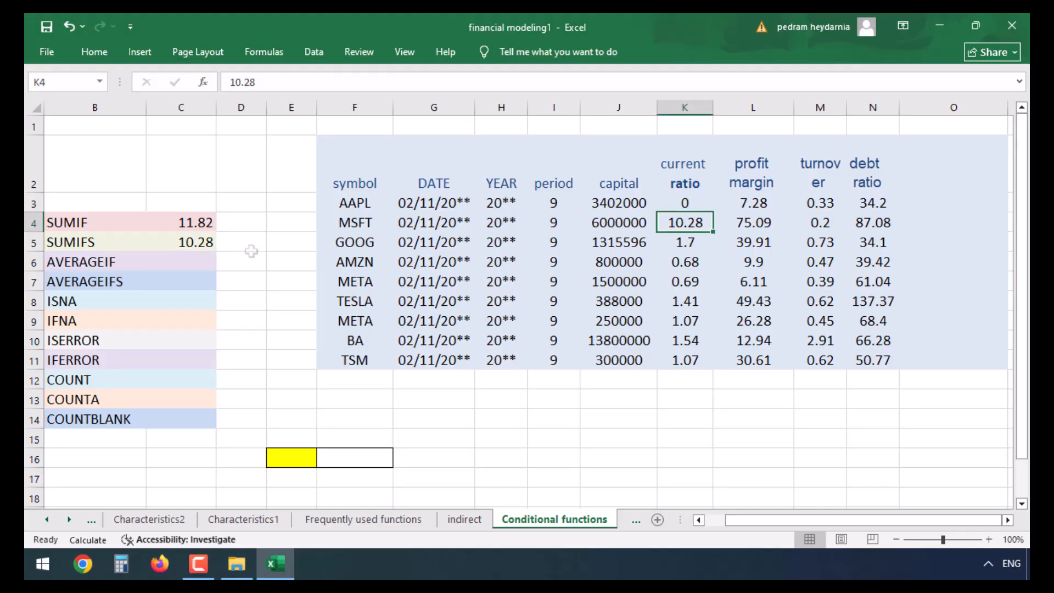
left_click(197, 248)
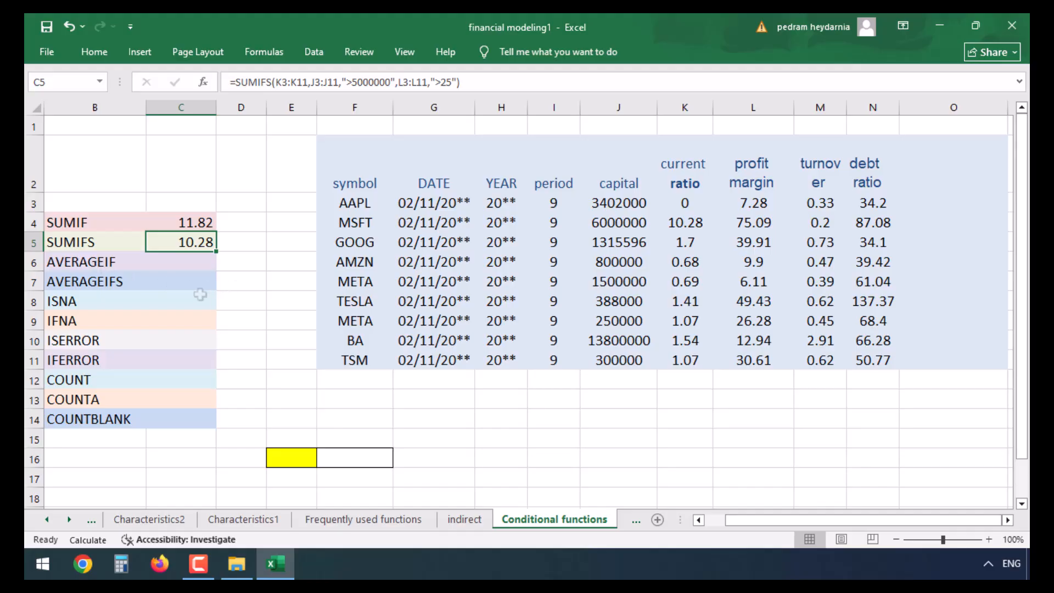
Start an AVERAGEIF formula in C6 with the capital values J3:J11 as the criteria range.
left_click(195, 264)
type("=")
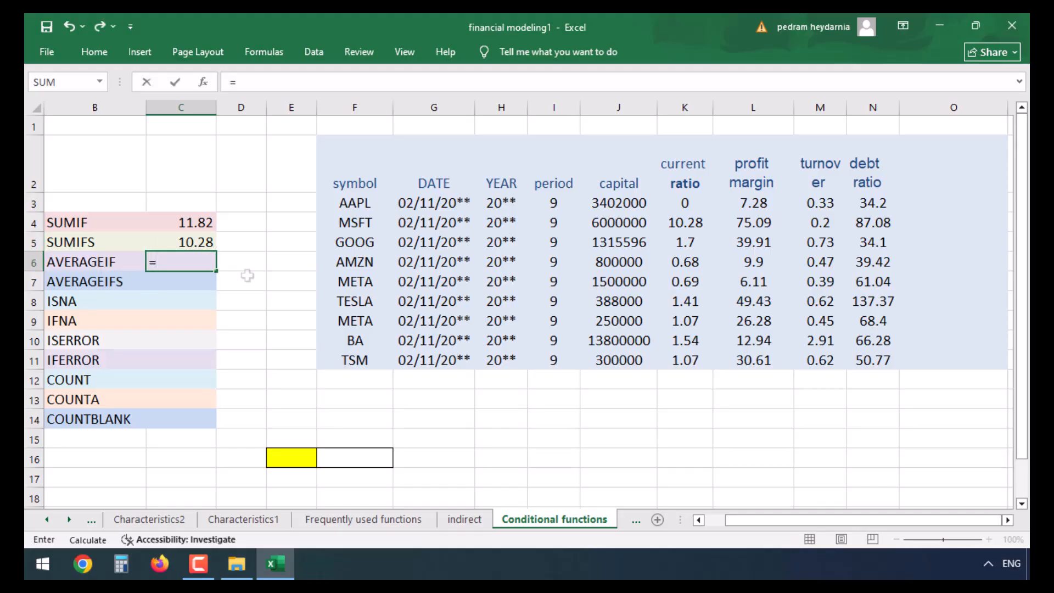
type("av")
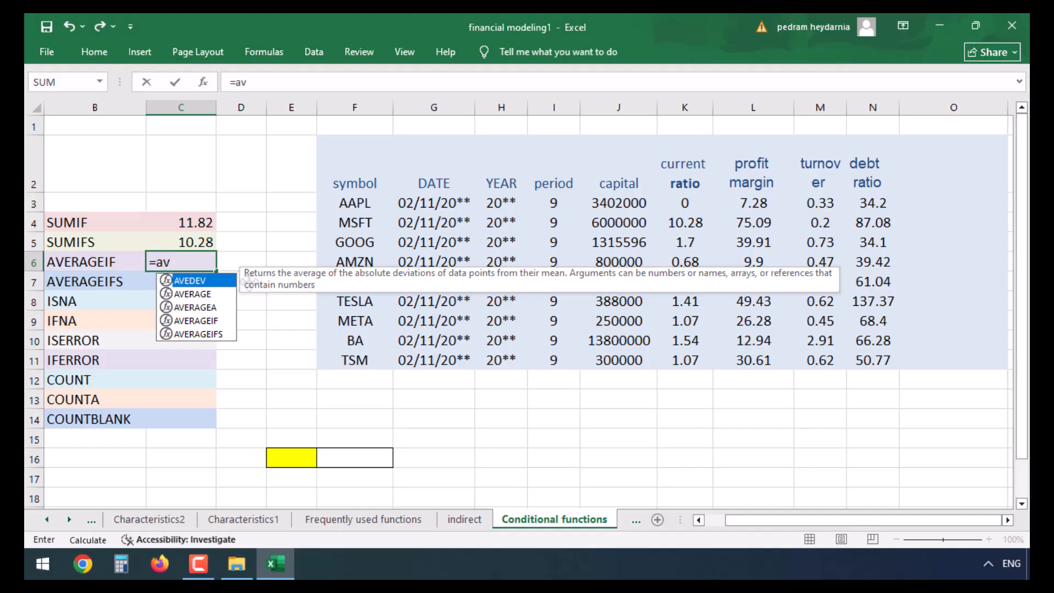
key("Down")
key("Down")
key("Down")
key("Tab")
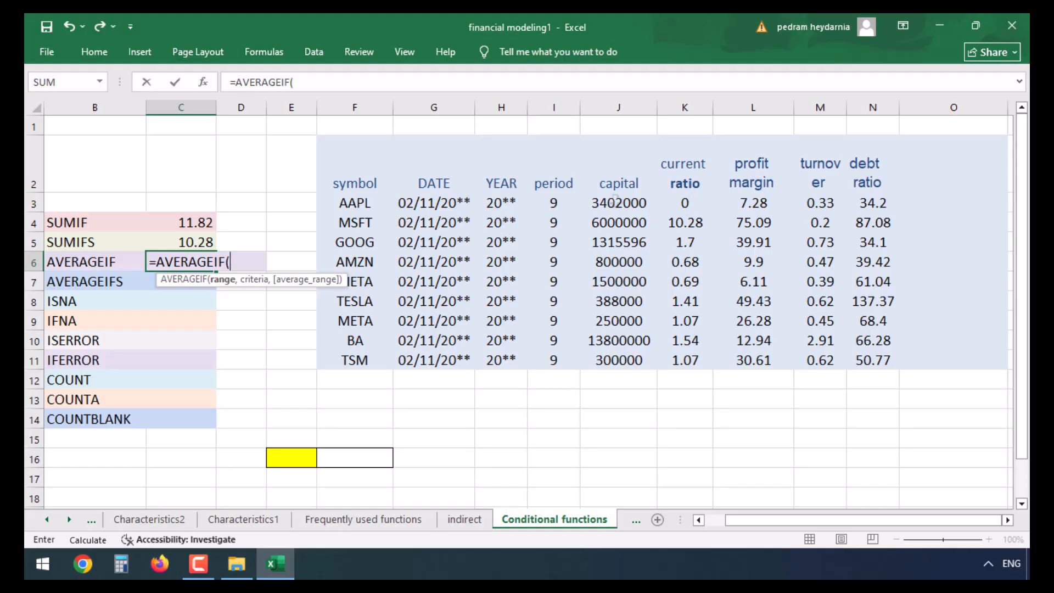
left_click_drag(615, 200, 614, 360)
type(",")
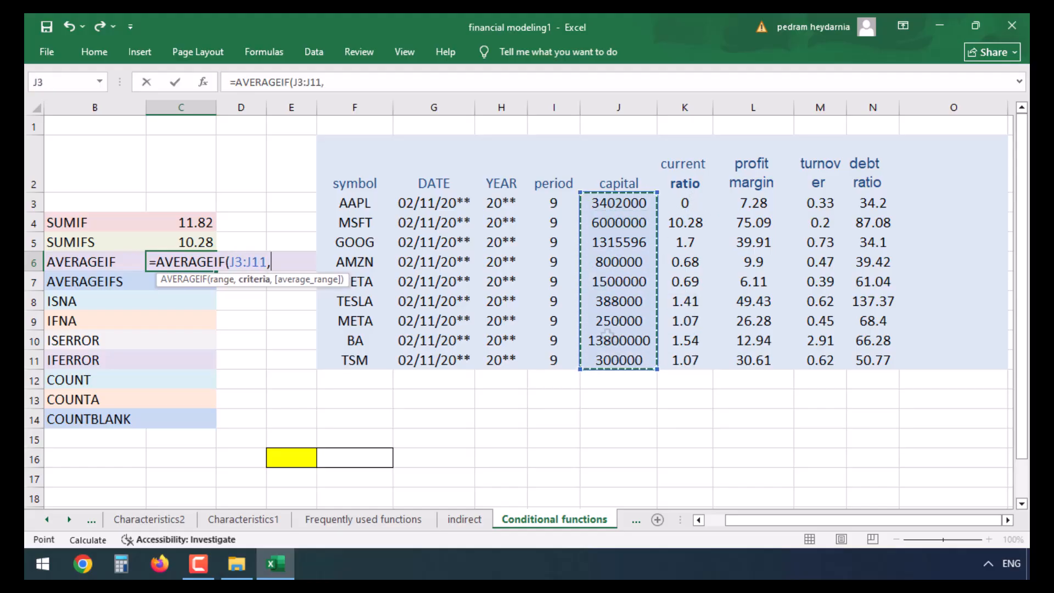
Complete the AVERAGEIF formula with the criterion ">5000000" and the current ratio values K3:K11 as average range.
type("\">")
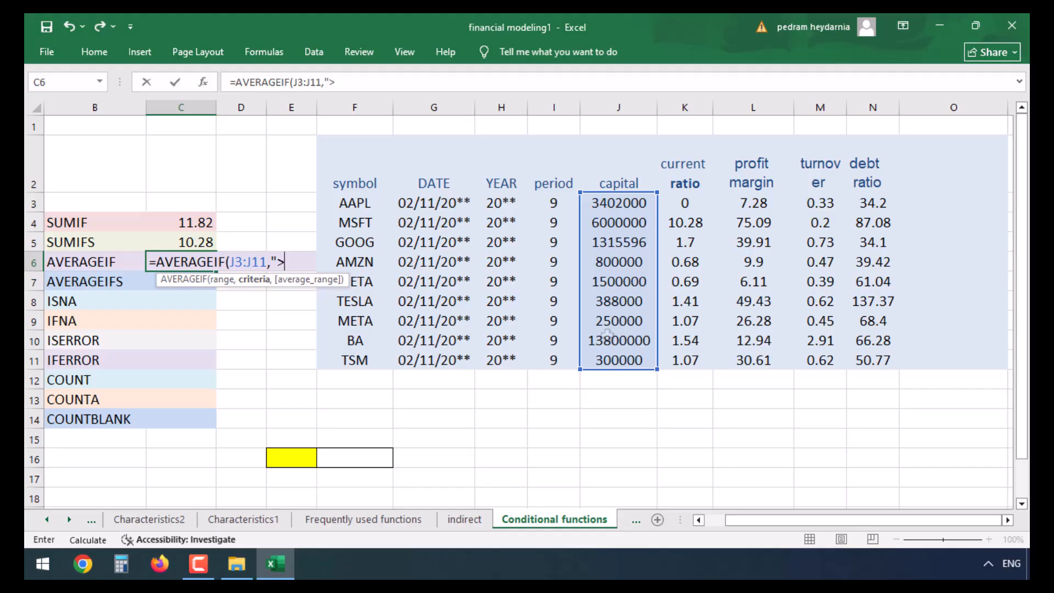
type("5000000")
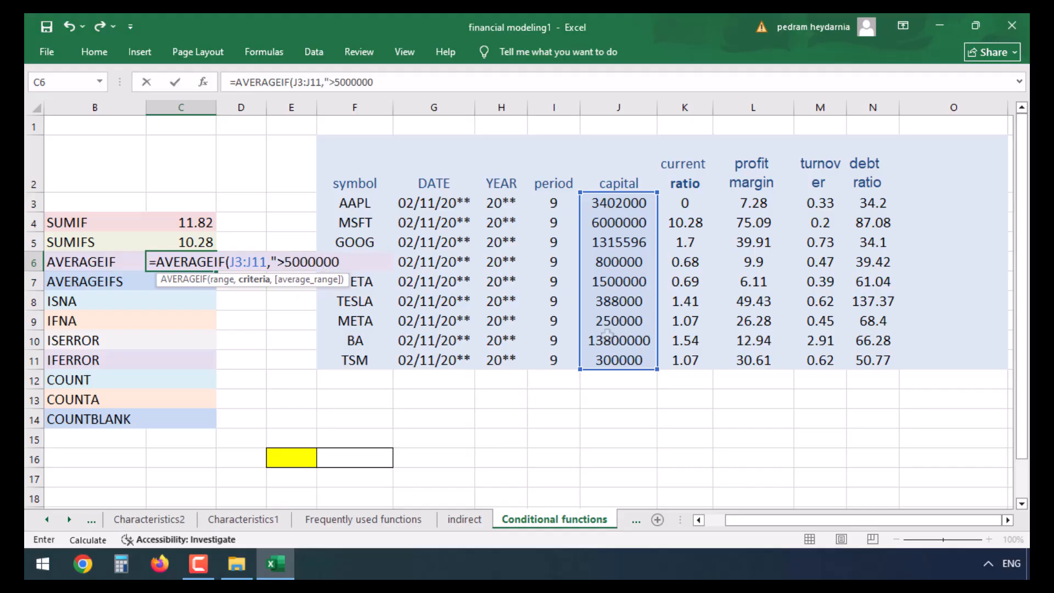
type("\",")
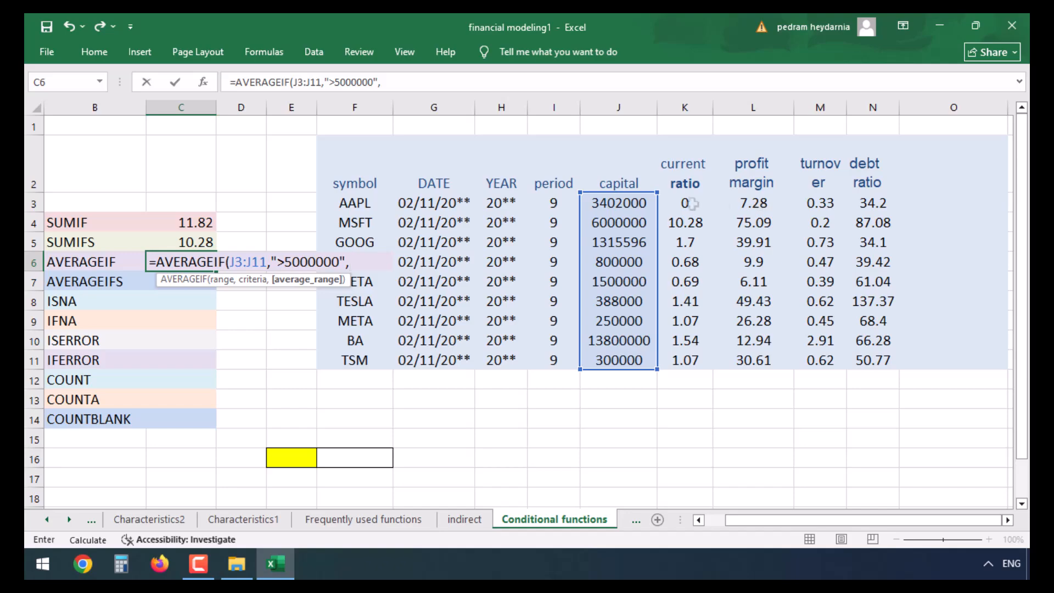
left_click_drag(685, 203, 685, 360)
key("Return")
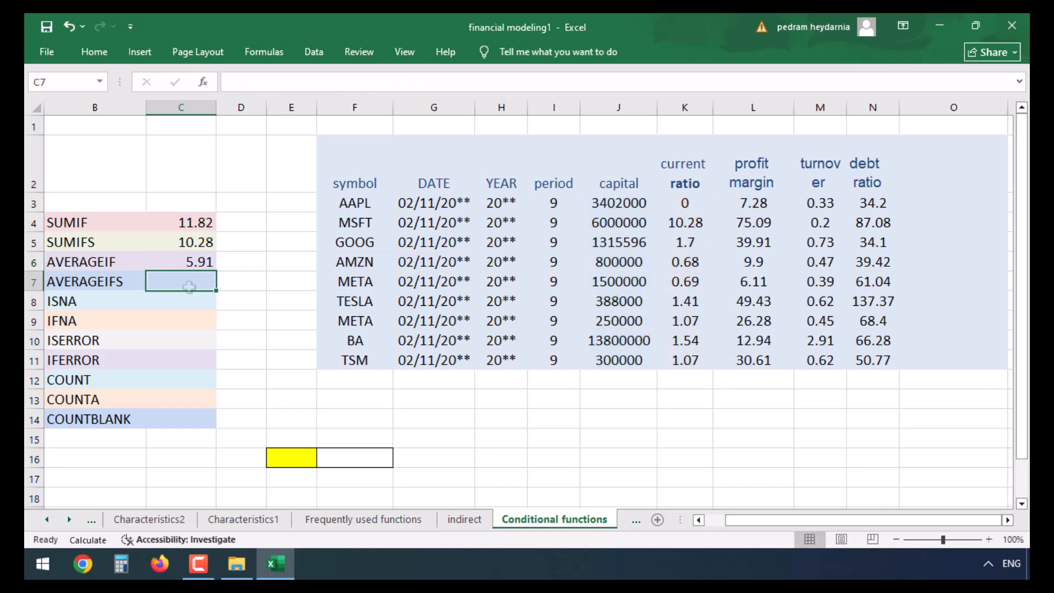
Start an AVERAGEIFS formula in C7 with the current ratio values K3:K11 as the average range.
type("=av")
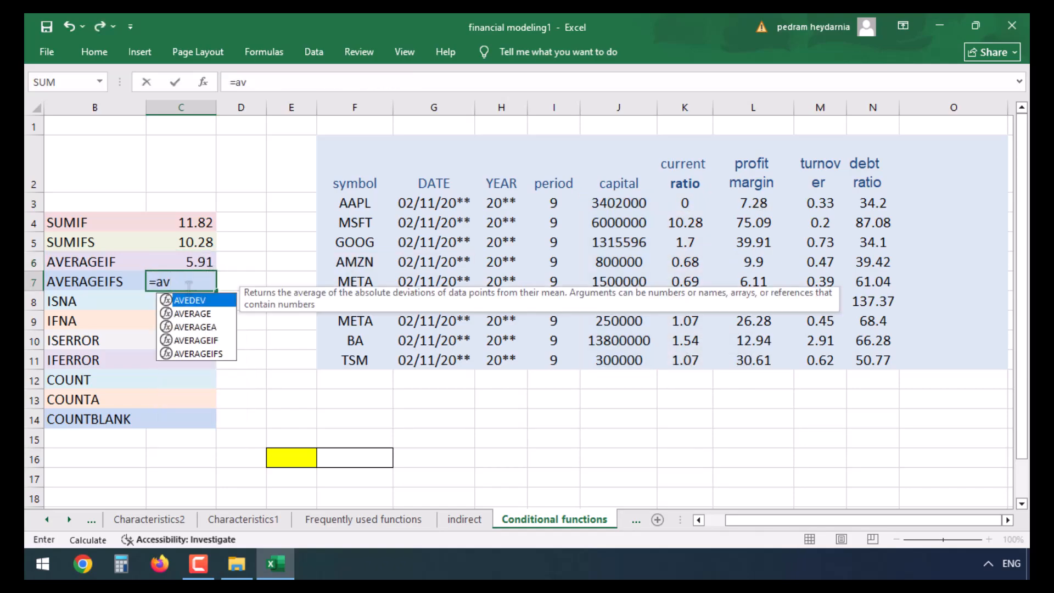
double_click(181, 354)
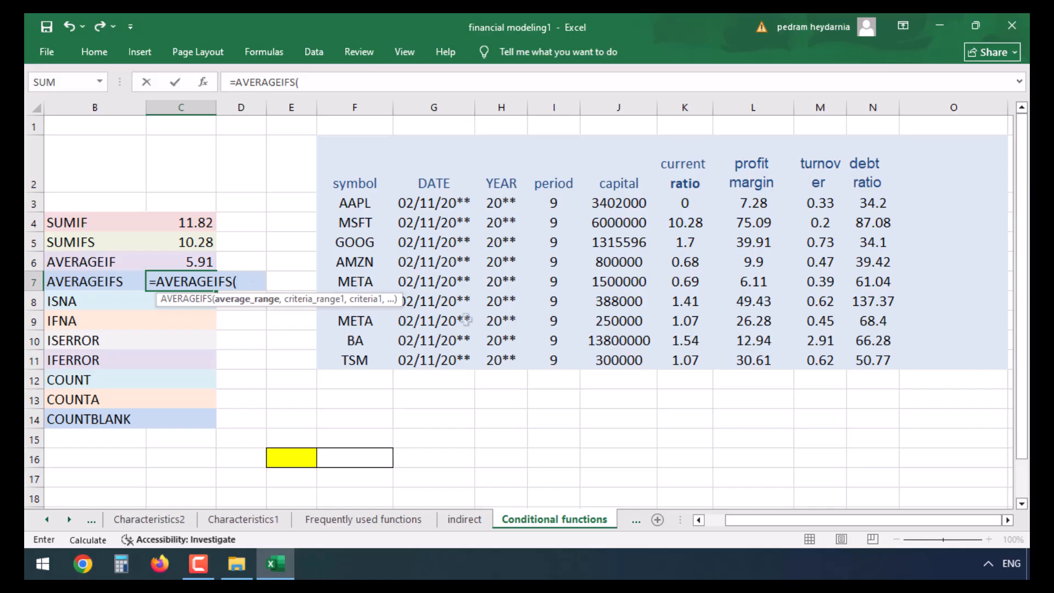
left_click_drag(698, 196, 689, 357)
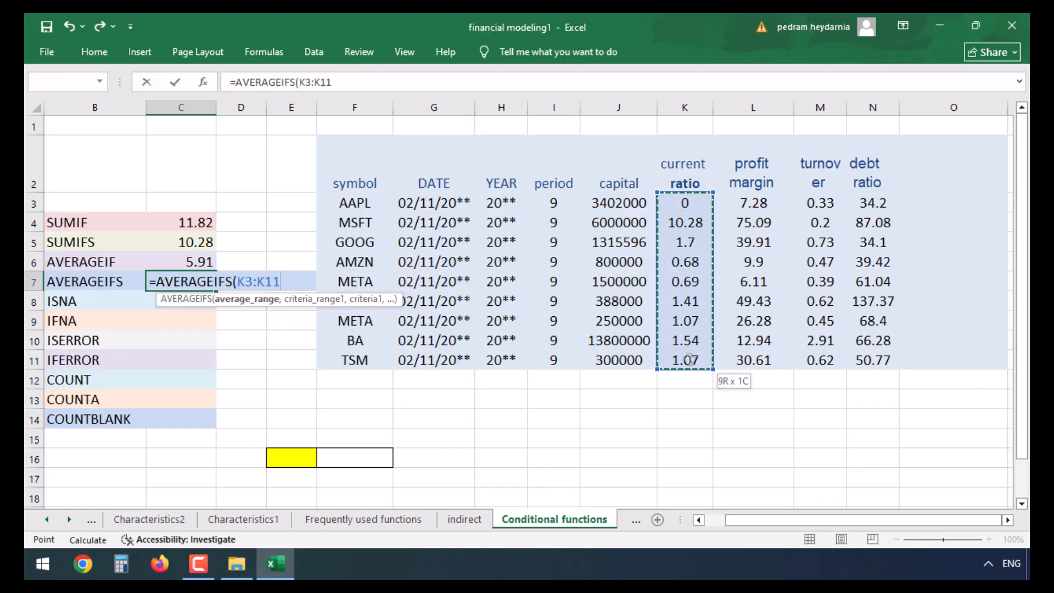
type(",")
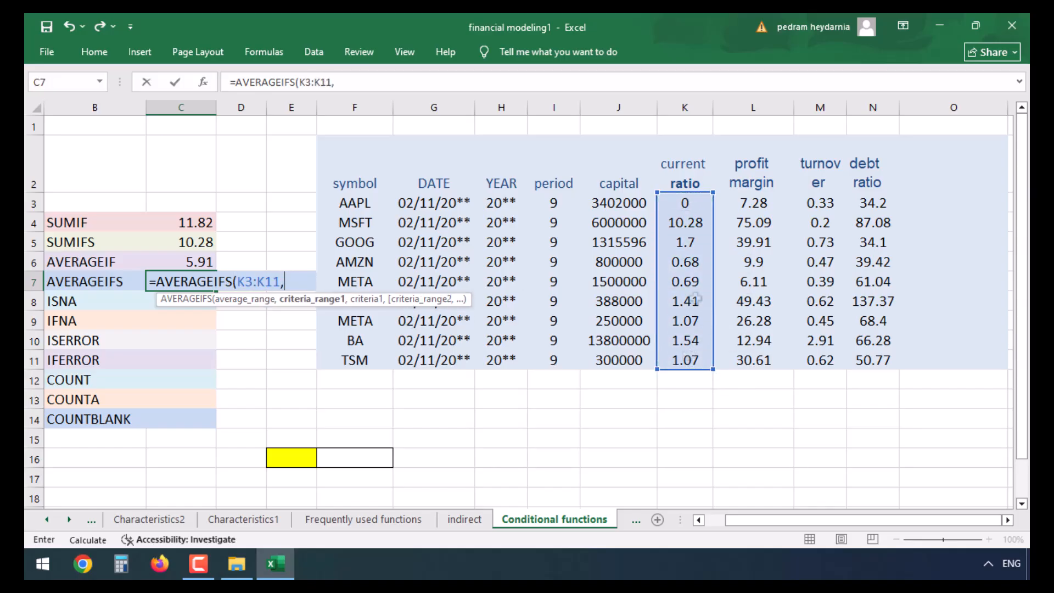
Add the capital values J3:J11 with the criterion ">5000000" as the first condition of the AVERAGEIFS formula in C7.
left_click_drag(623, 209, 624, 372)
type(",\"")
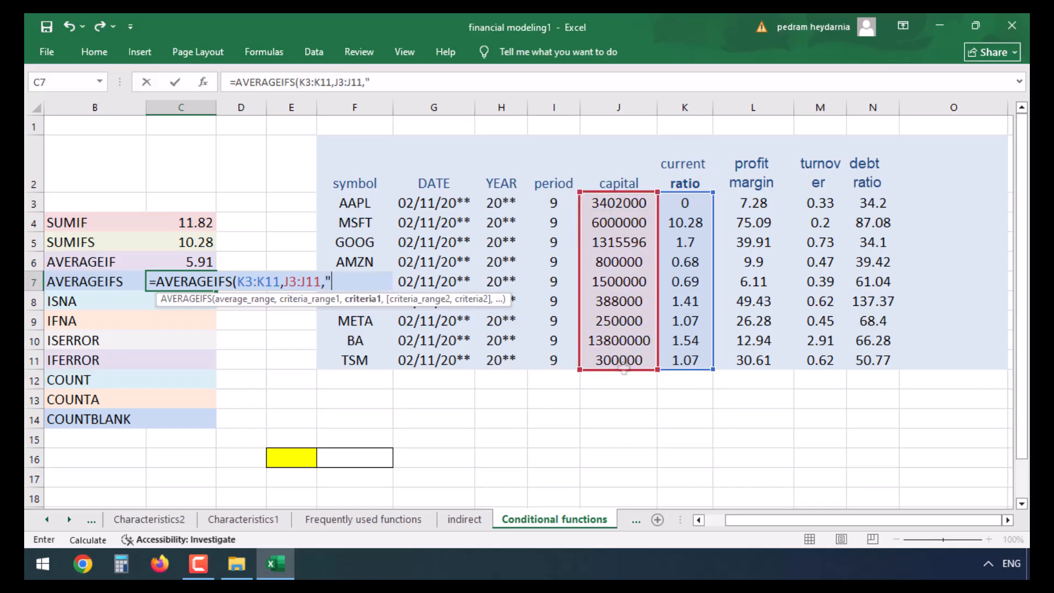
type(">5000000")
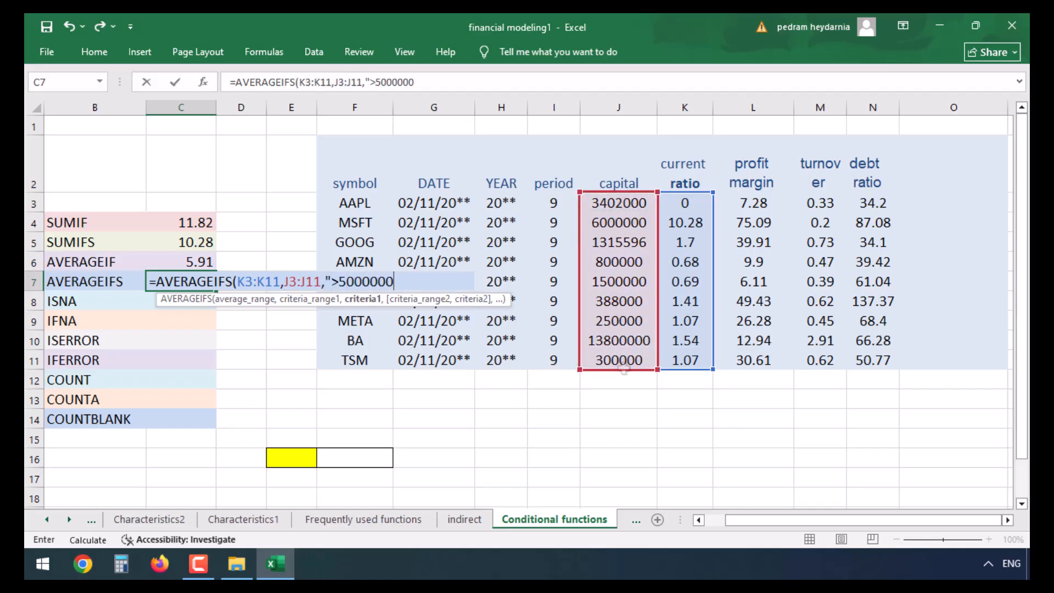
type("\",")
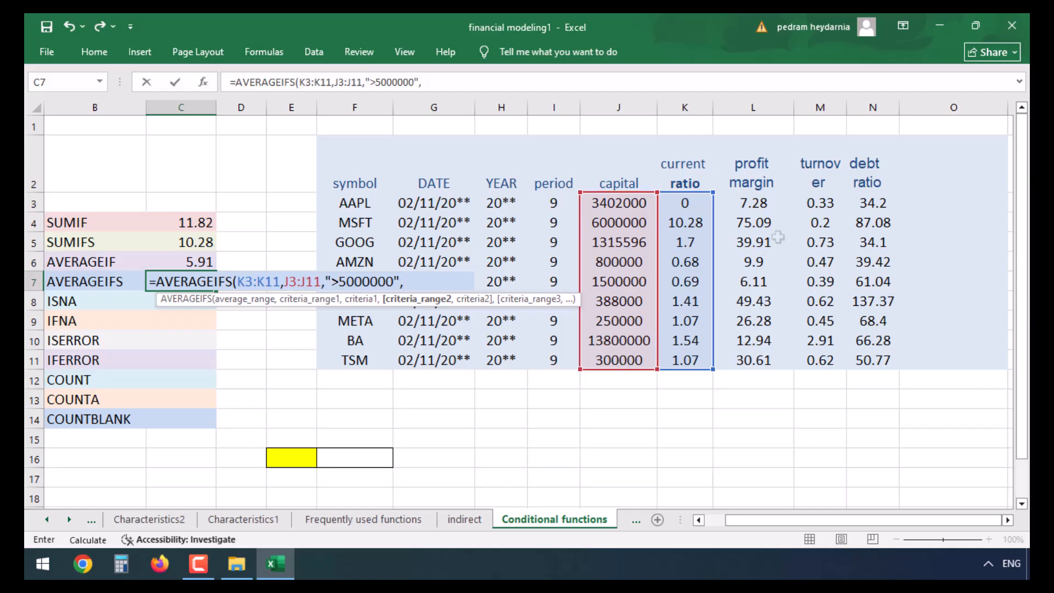
Complete the AVERAGEIFS formula with the profit margin values L3:L11 and the criterion ">25" as the second condition.
left_click_drag(757, 202, 754, 362)
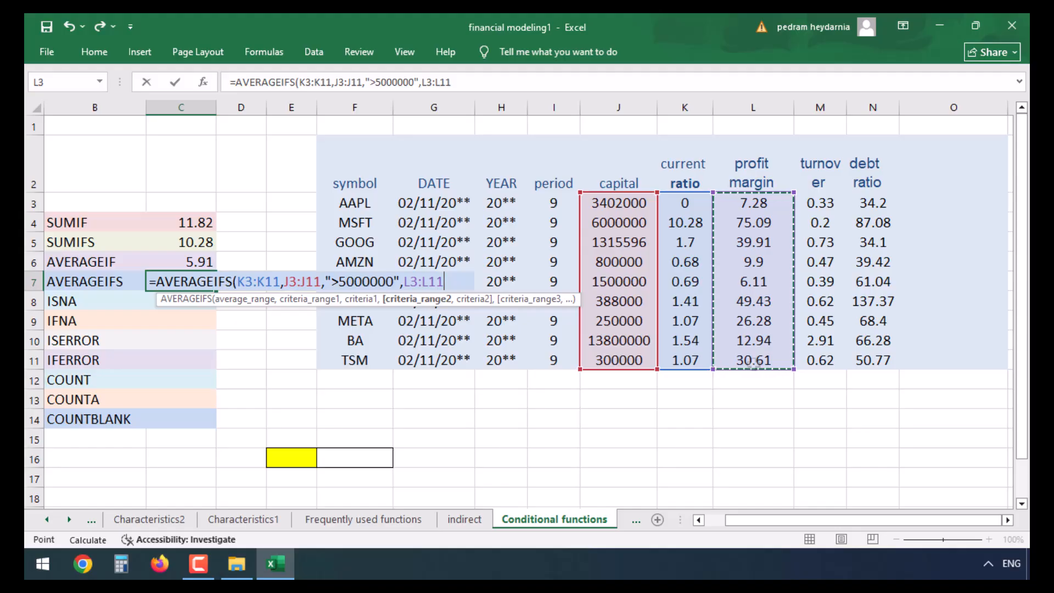
type(",")
type("\">25")
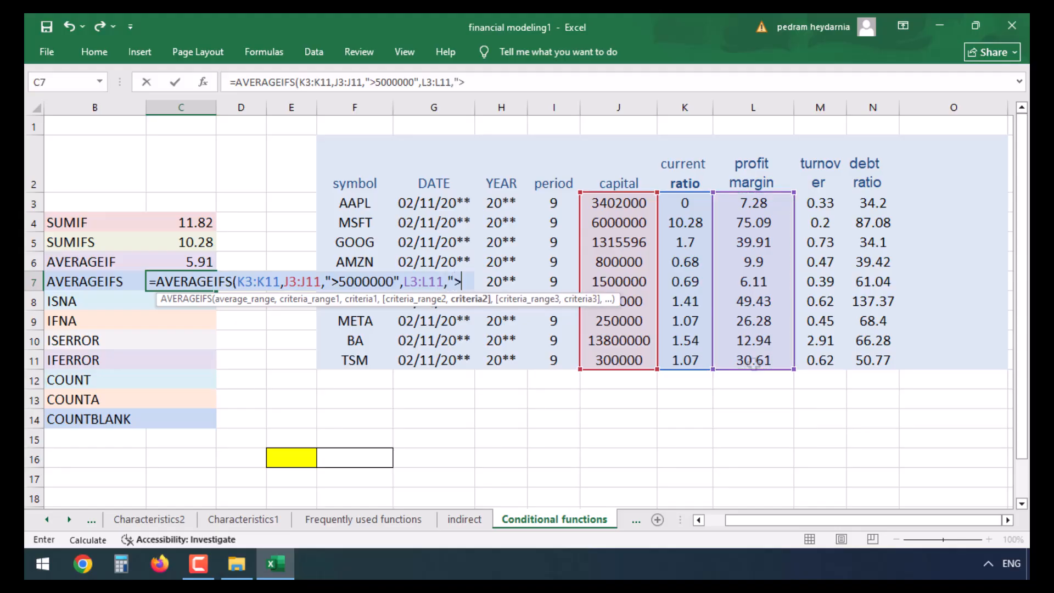
key("Return")
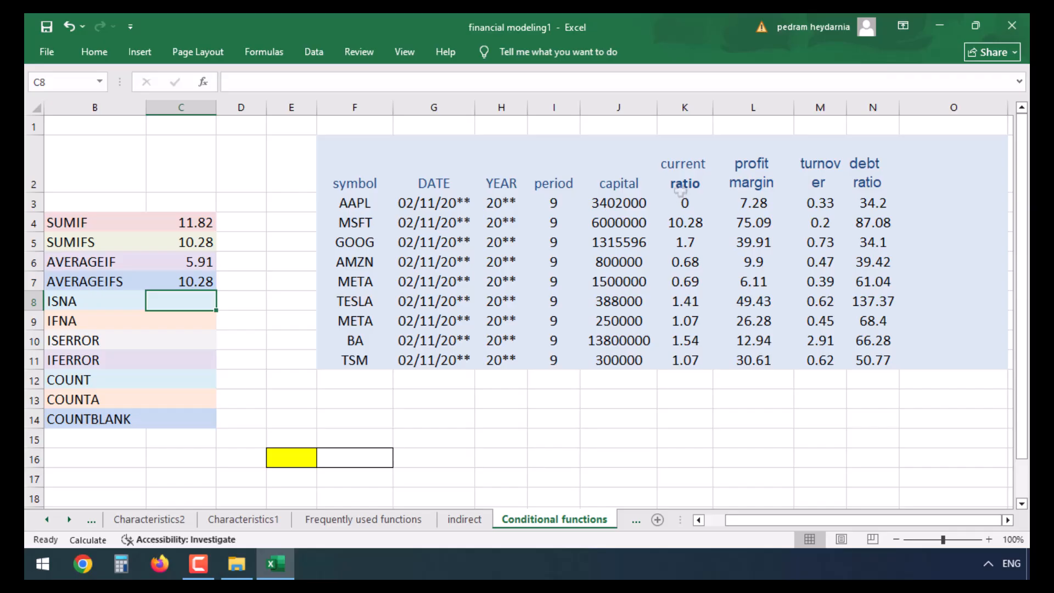
Start an IF formula in O3 whose AND test requires J3>5000000 and L3>25.
left_click(930, 189)
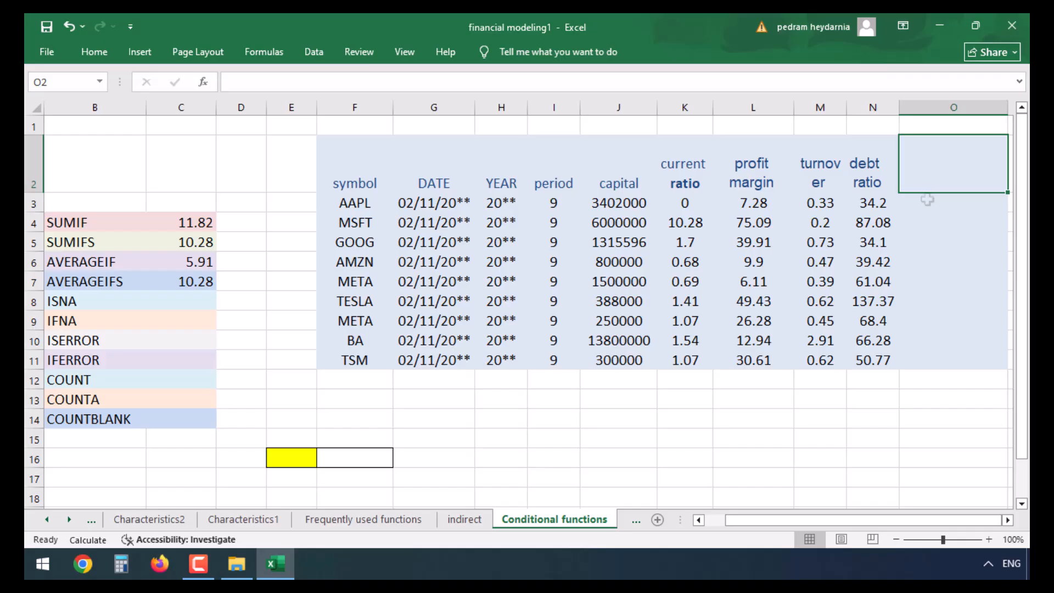
left_click(927, 201)
type("=if")
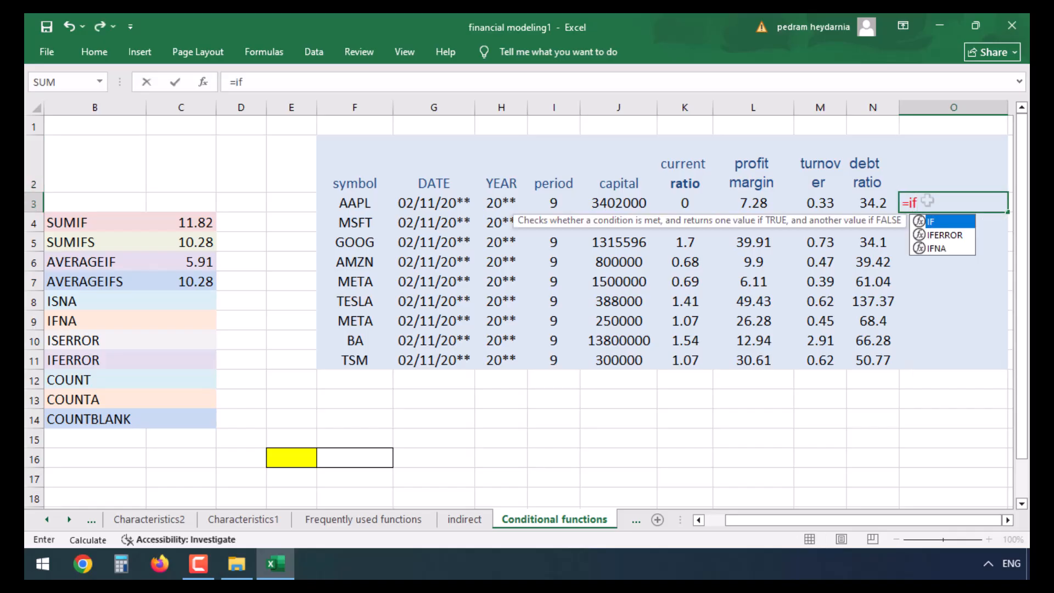
type("(and(")
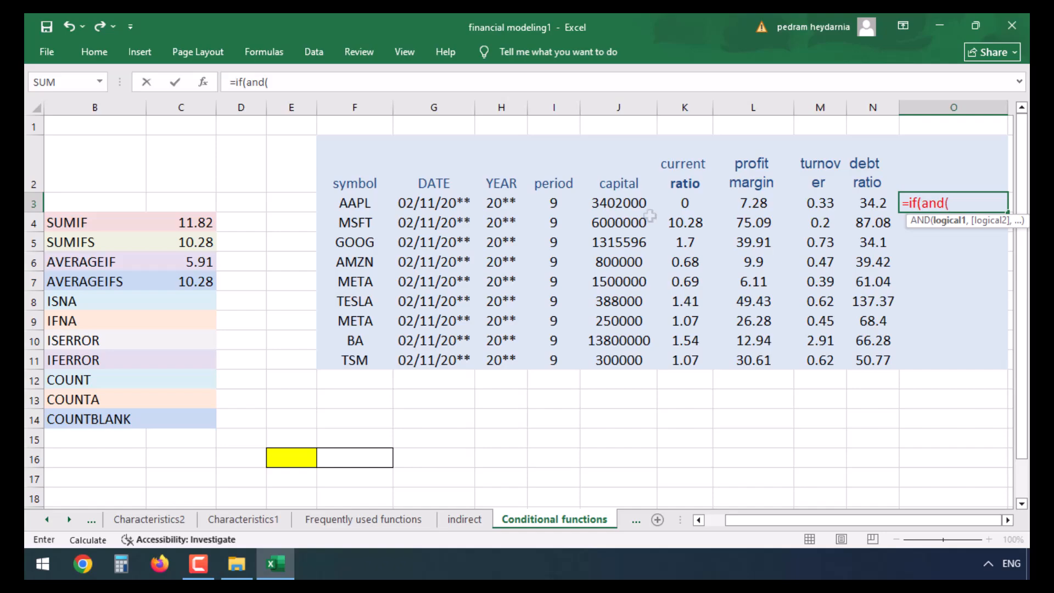
left_click(634, 206)
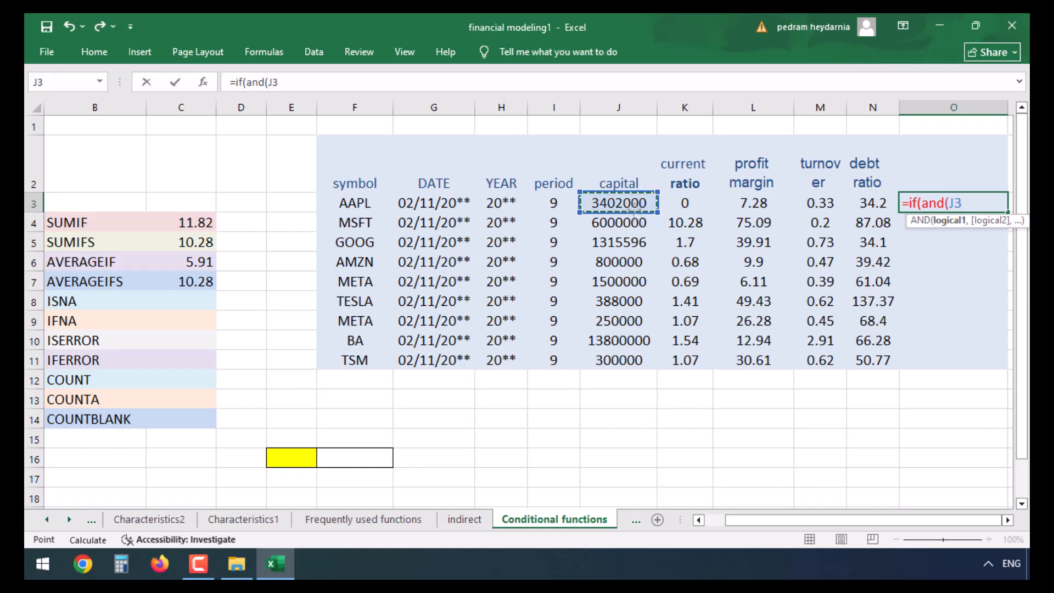
type(">5000")
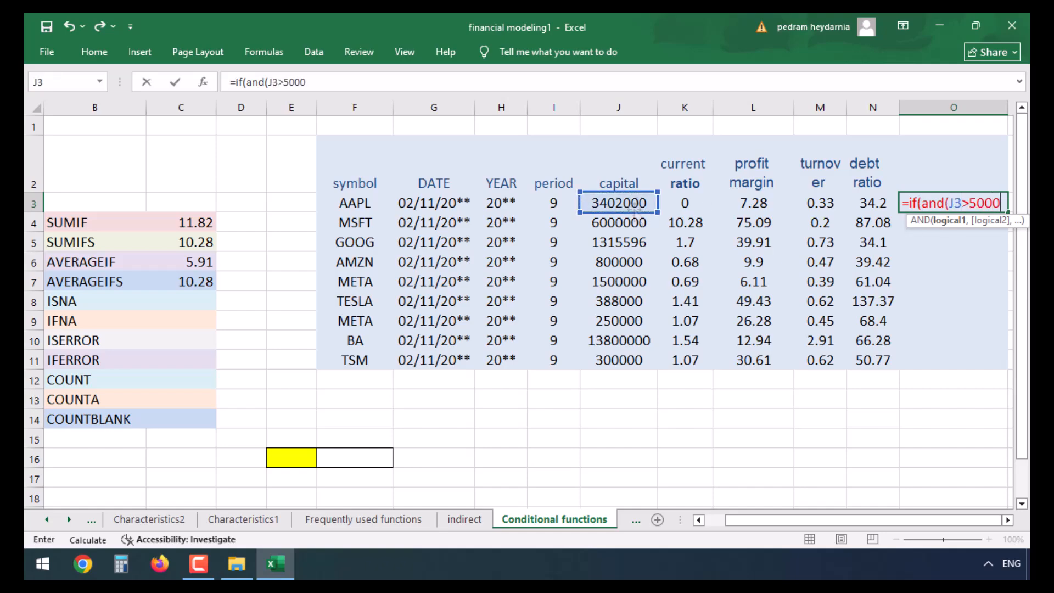
type("000,")
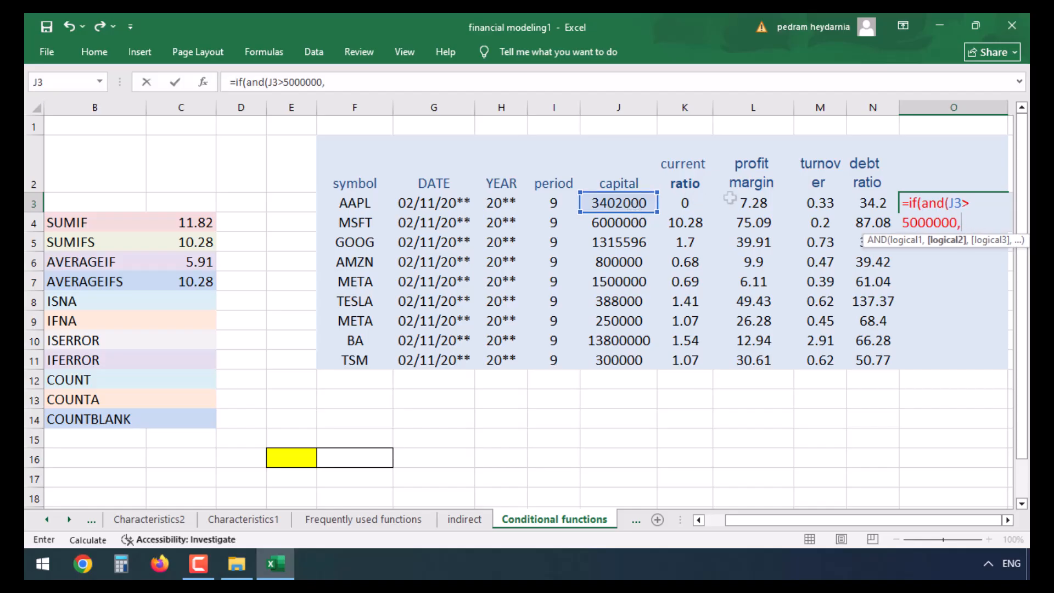
left_click(764, 203)
type(">2")
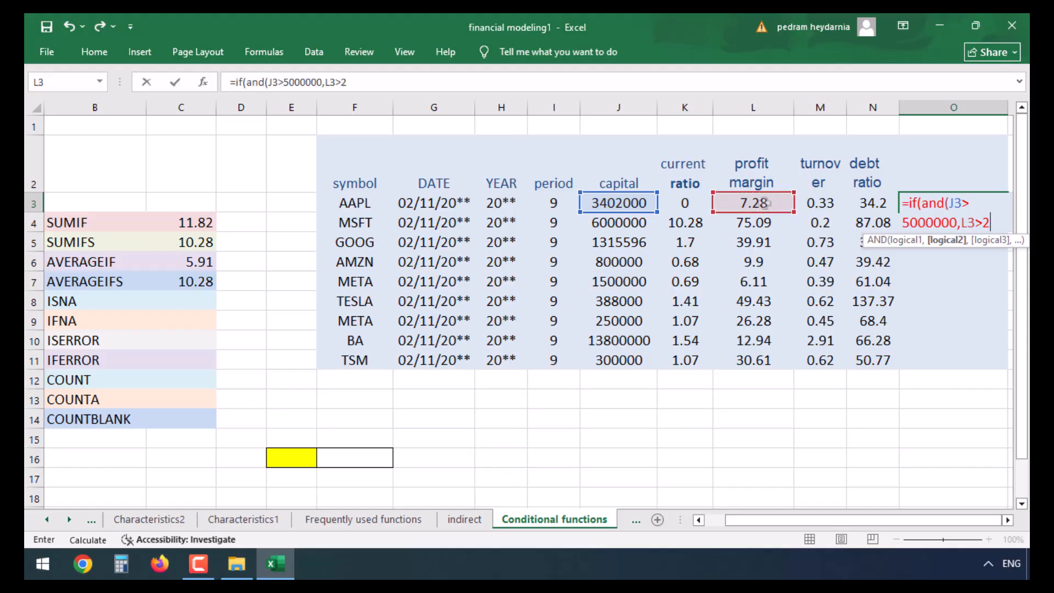
type("5)")
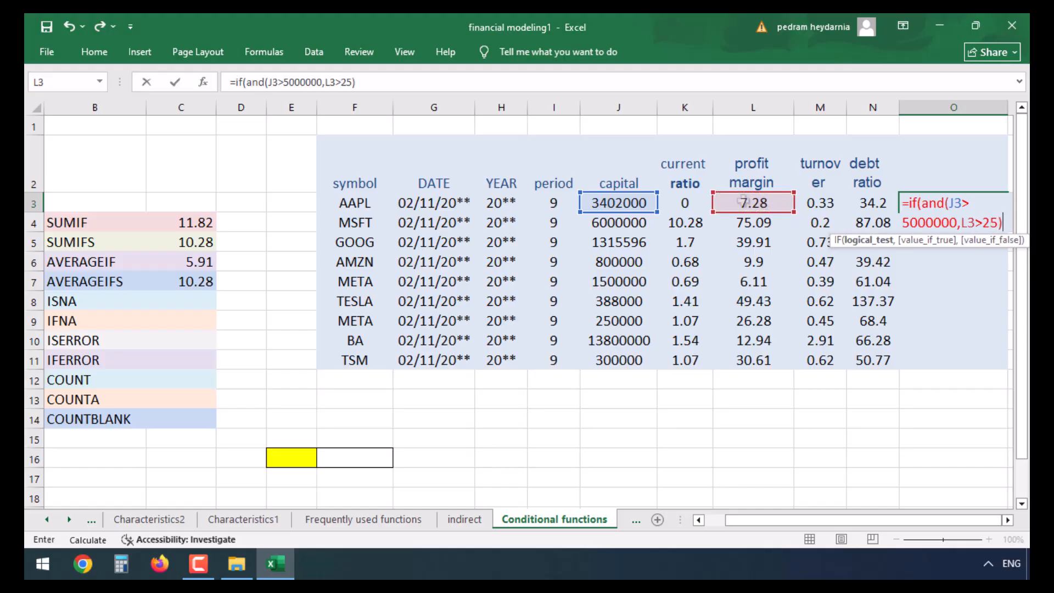
Complete the IF formula to return the symbol in F3 when true and "dose not exit" when false.
type(",")
left_click(369, 203)
type(",")
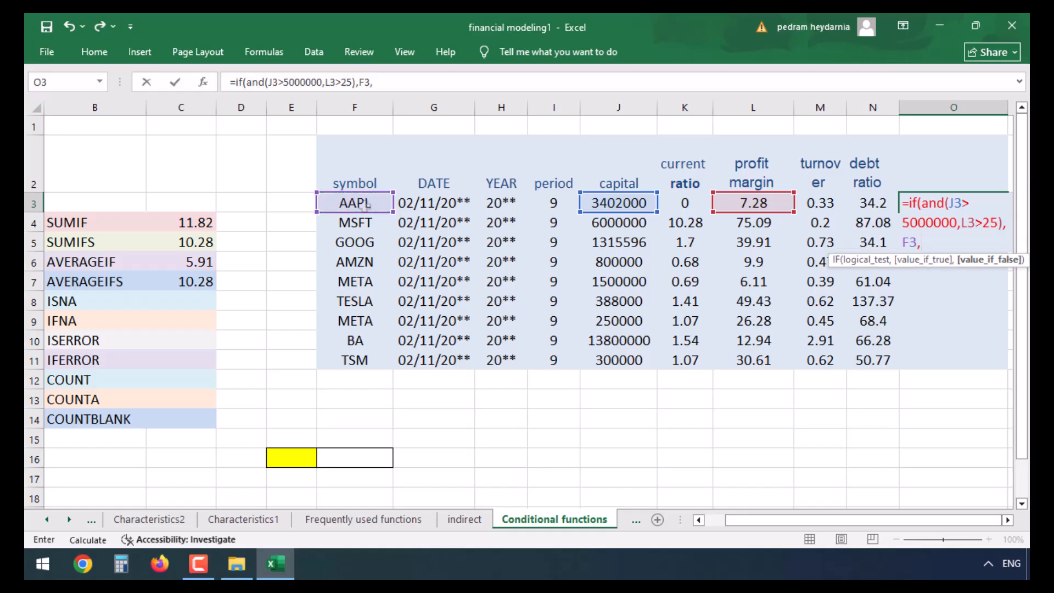
type("dose not exit")
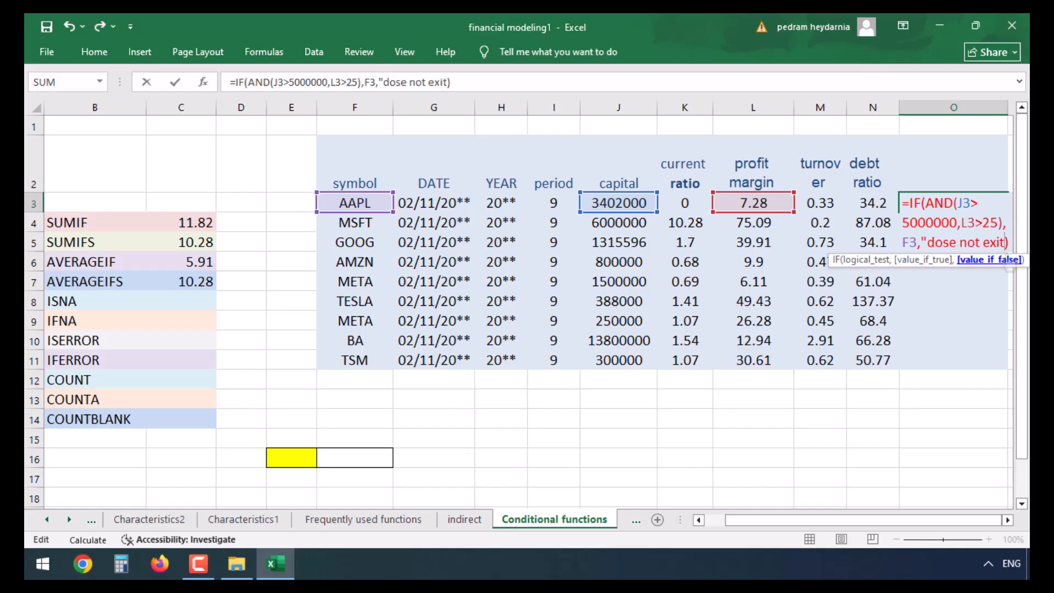
type("\"")
key("Return")
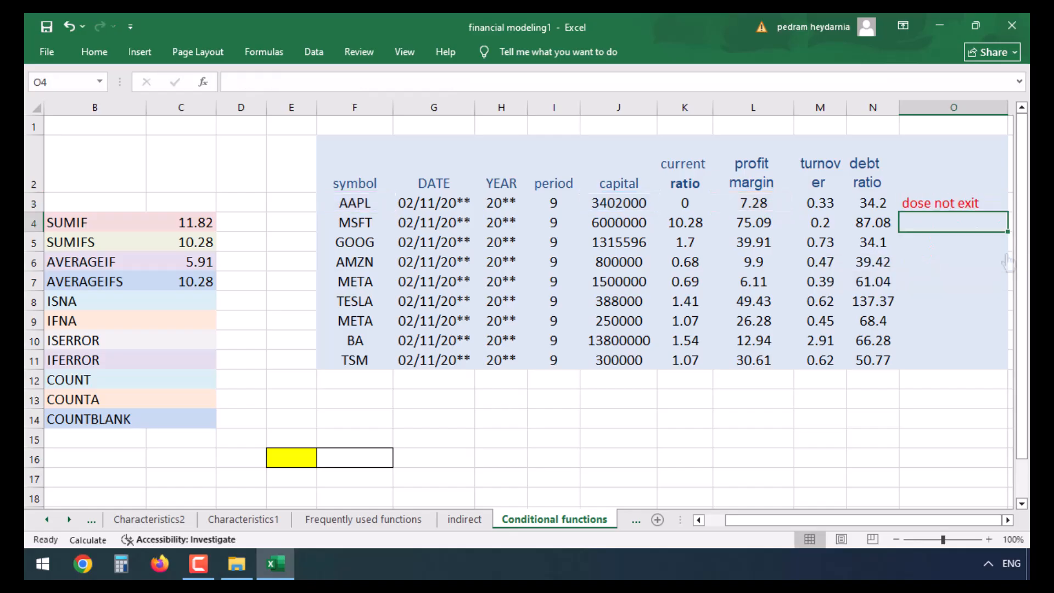
Fill the IF formula from O3 down to O11 and save the workbook to recalculate it.
left_click(983, 209)
double_click(1009, 211)
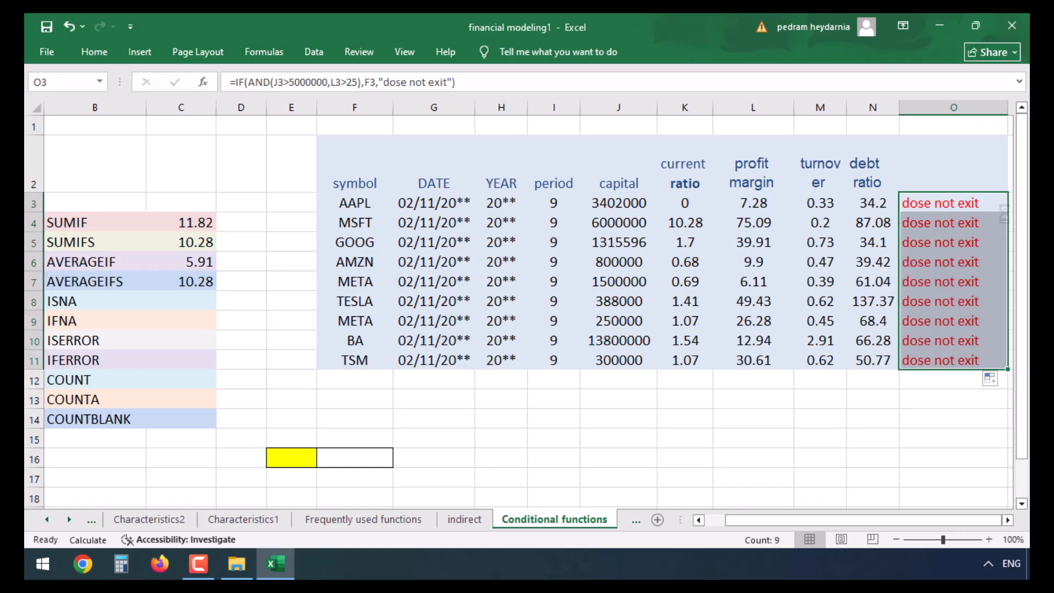
key("ctrl+s")
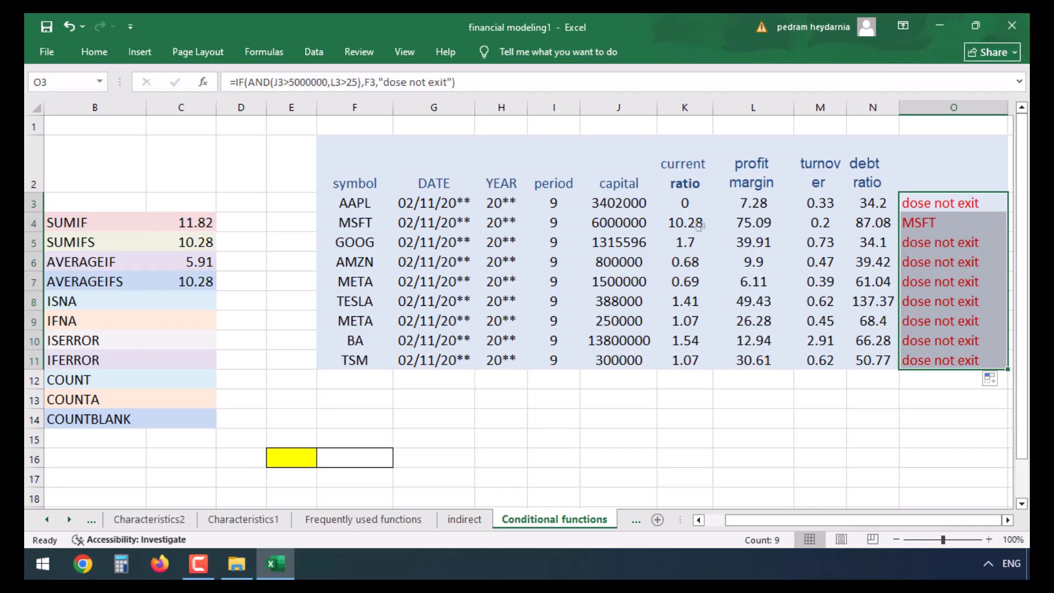
Test the formulas with a TESLA capital of 6000000 in J8 and undo the change.
left_click(673, 223)
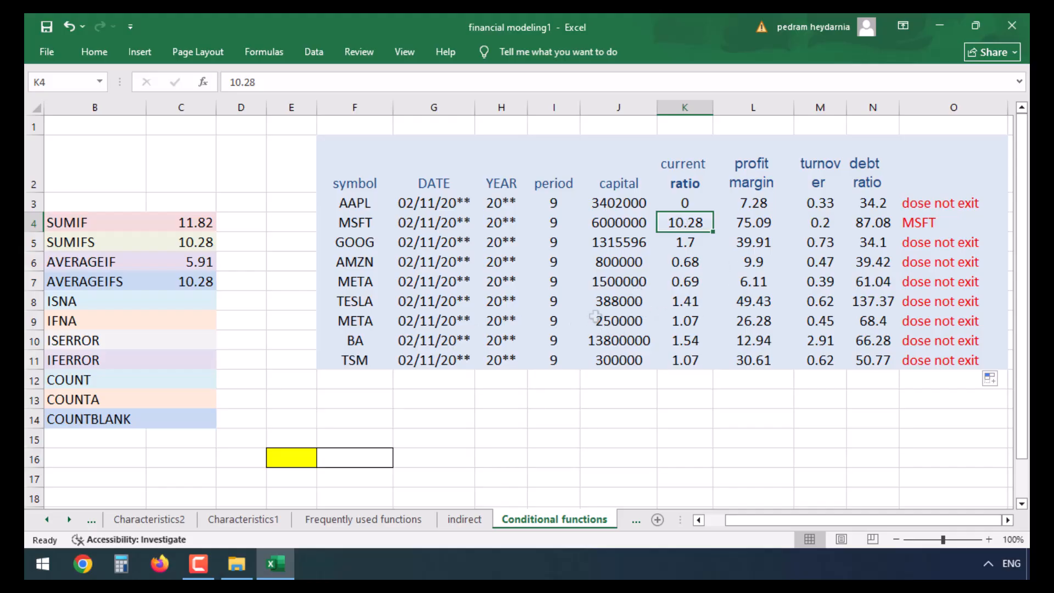
left_click(633, 301)
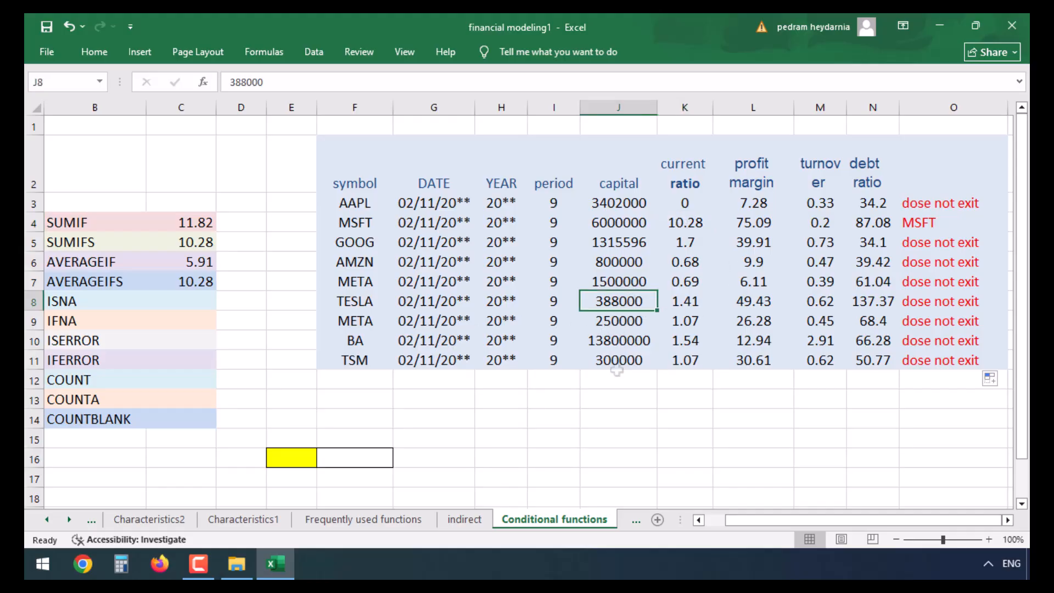
type("6000000")
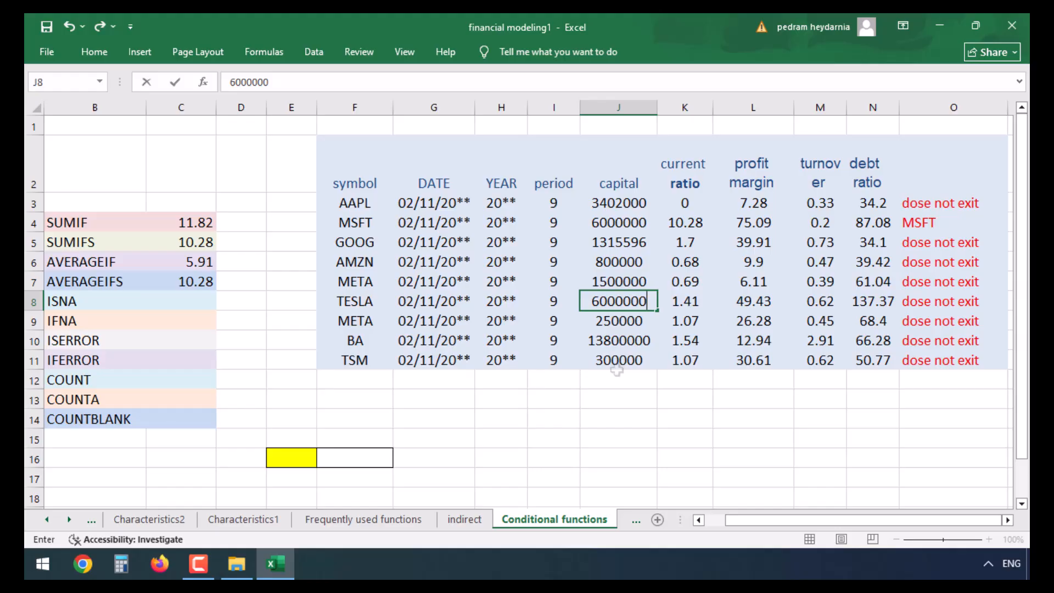
key("Return")
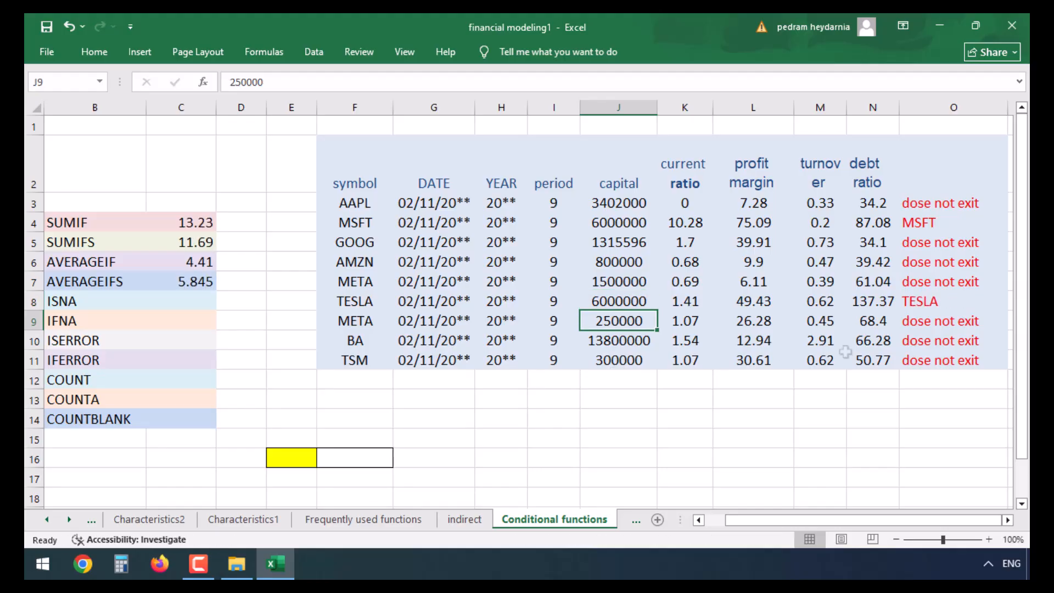
key("ctrl+z")
Enter a VLOOKUP formula in F16 that looks up E16 in F3:N11 with column index 5 and range lookup 1.
left_click_drag(77, 302, 81, 322)
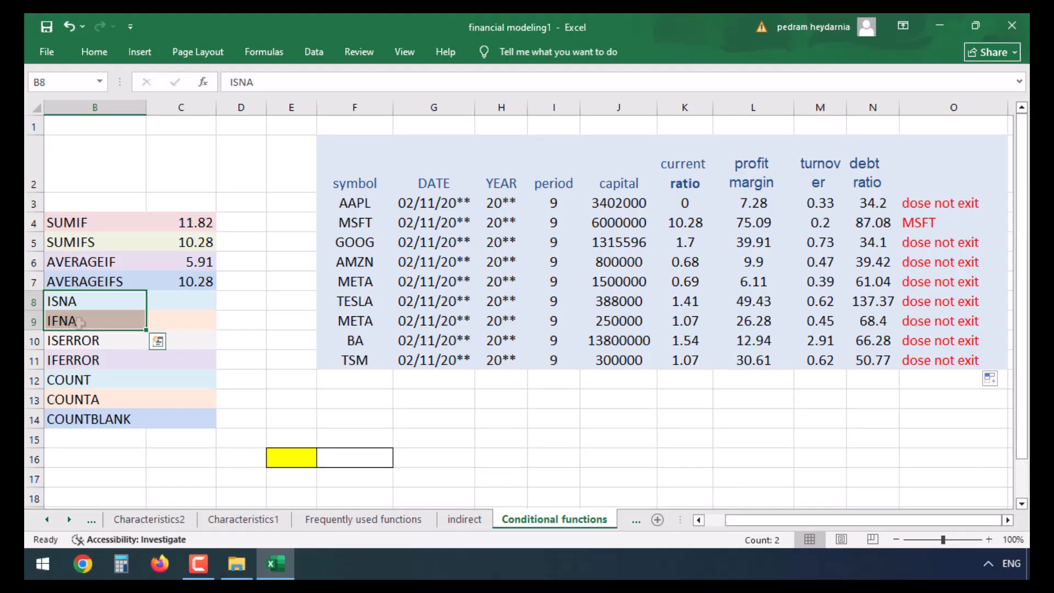
left_click(340, 458)
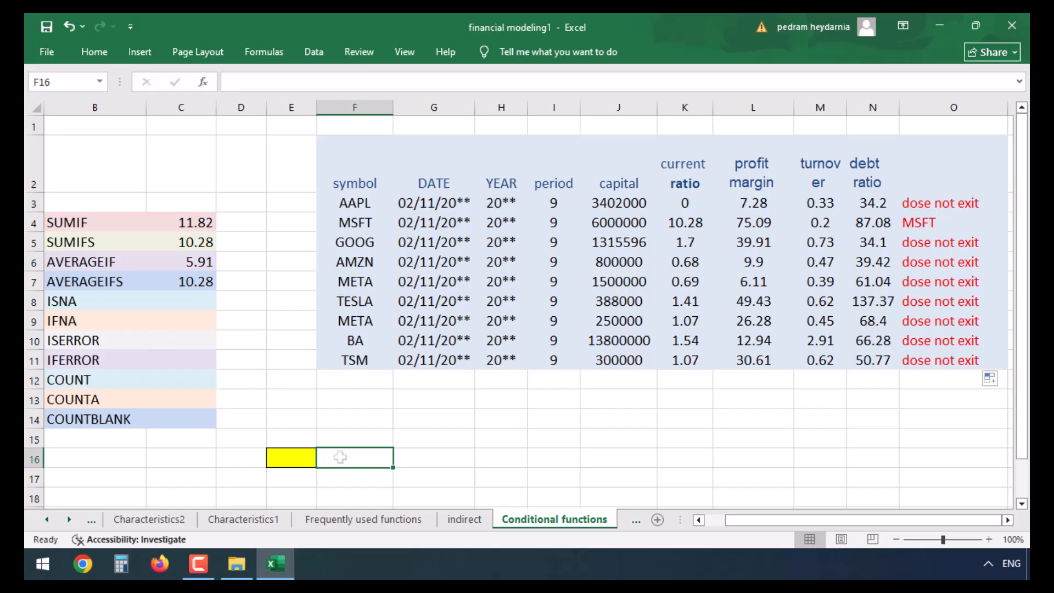
type("=VLOOKUP(")
left_click(291, 459)
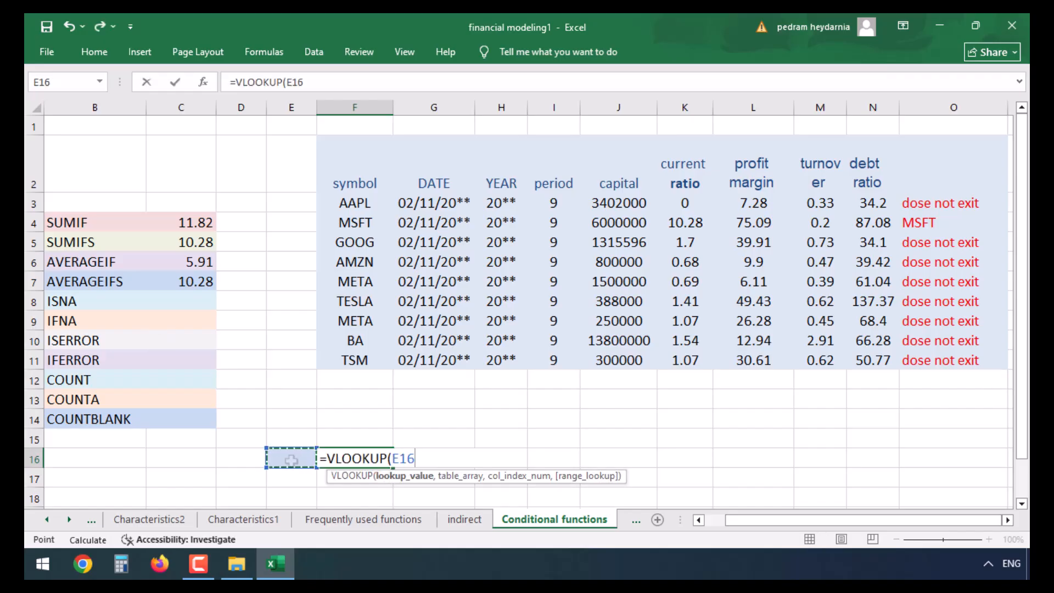
type(",")
left_click_drag(353, 202, 858, 356)
type(",")
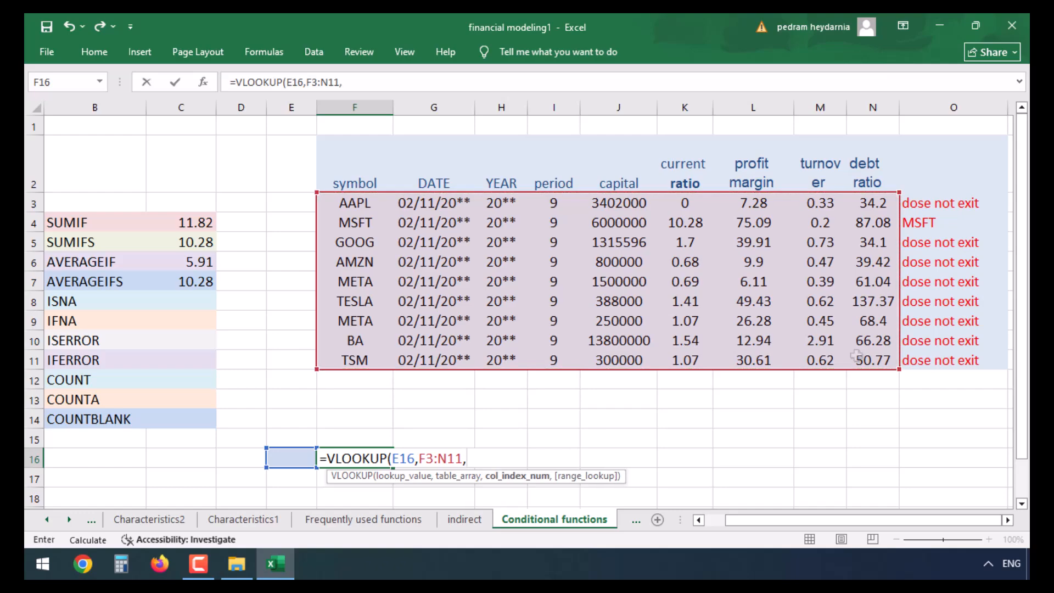
type("5,1")
key("Return")
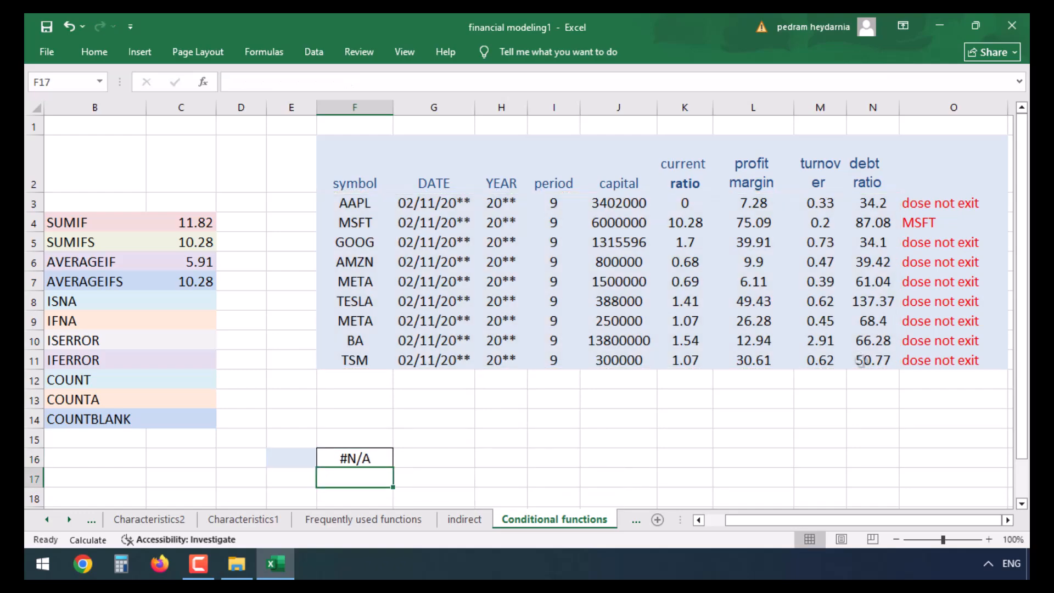
Copy the symbol AAPL from F3 into the lookup cell E16 and save the workbook to recalculate it.
left_click(354, 204)
key("ctrl+c")
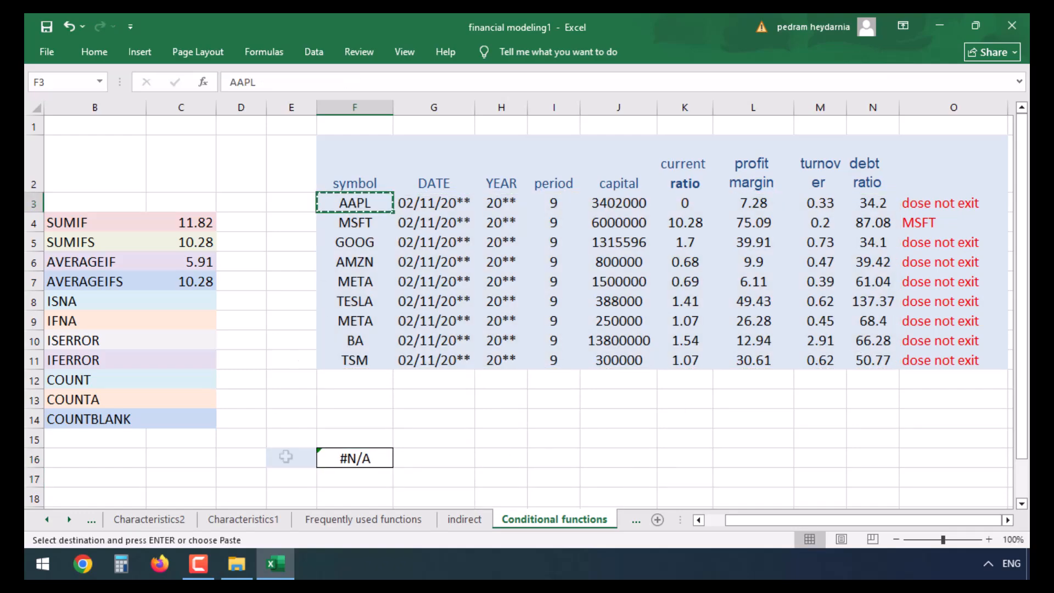
left_click(286, 457)
key("ctrl+v")
key("ctrl+s")
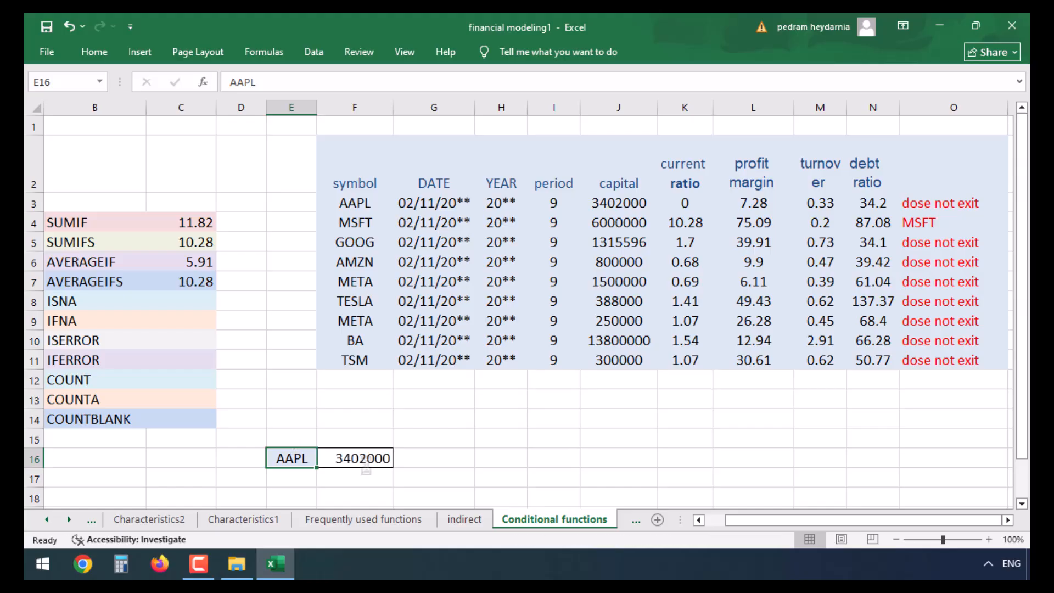
Enter an ISNA formula in C8 that checks the VLOOKUP result in F16.
left_click(181, 301)
type("=isna")
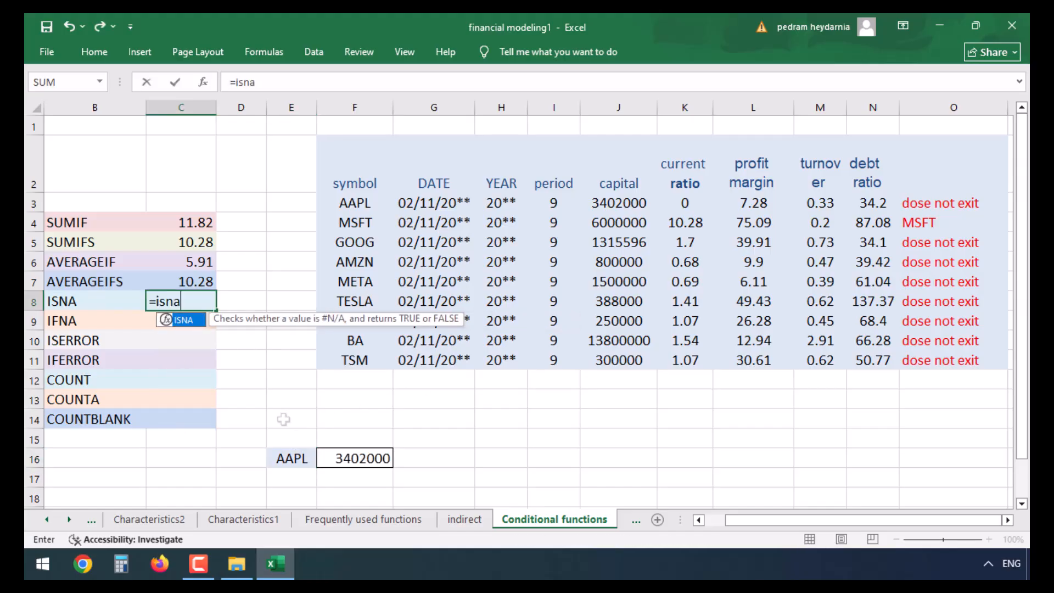
type("(")
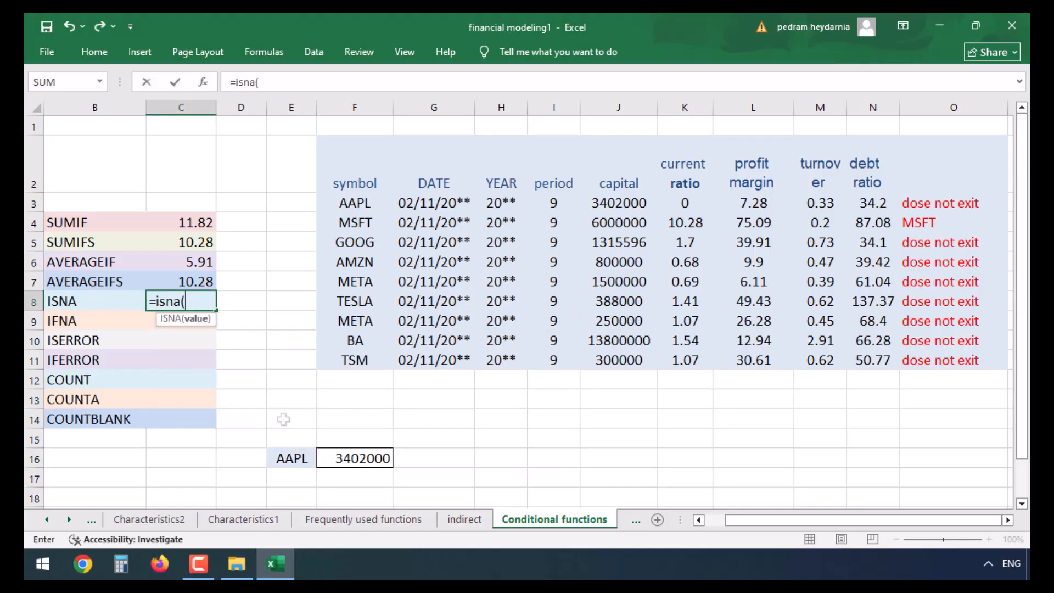
left_click(353, 461)
key("Return")
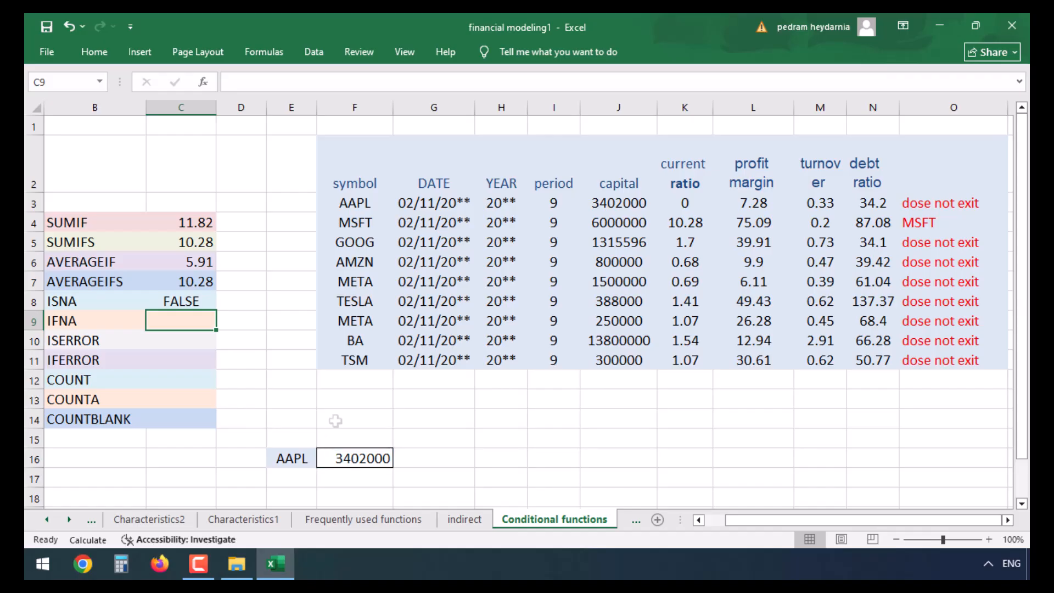
Replace the lookup symbol in E16 with pep.
left_click(290, 461)
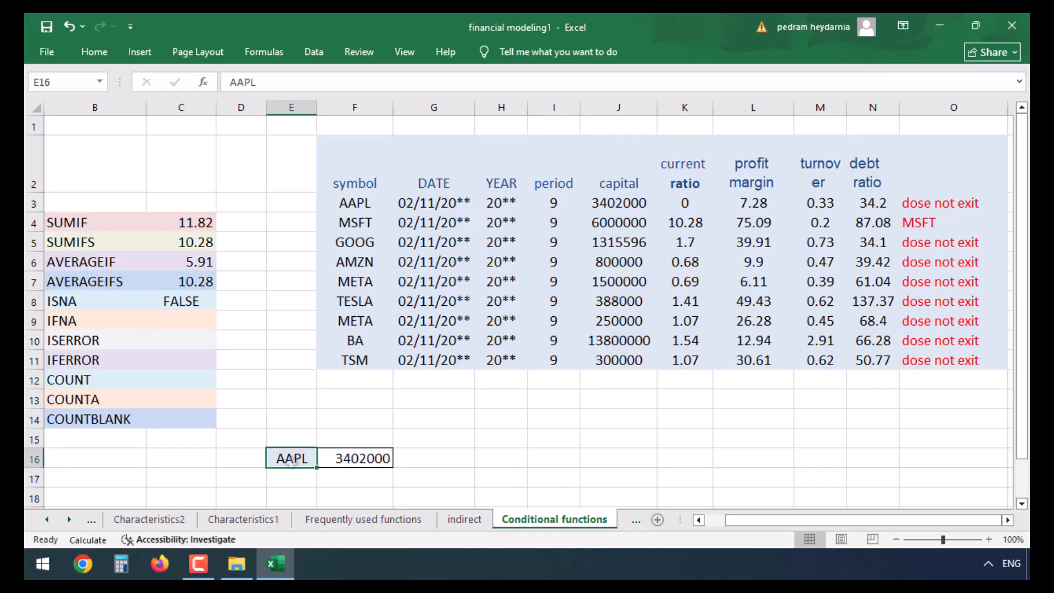
type("pep")
key("Return")
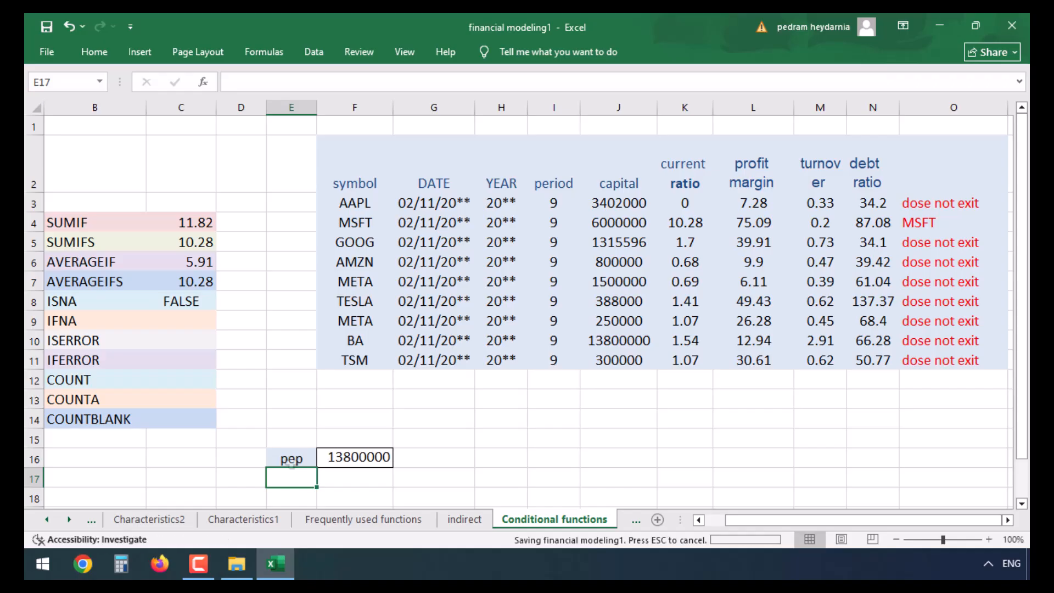
Re-enter the ISNA formula in C8 and switch the VLOOKUP formula in F16 to an exact match.
double_click(191, 306)
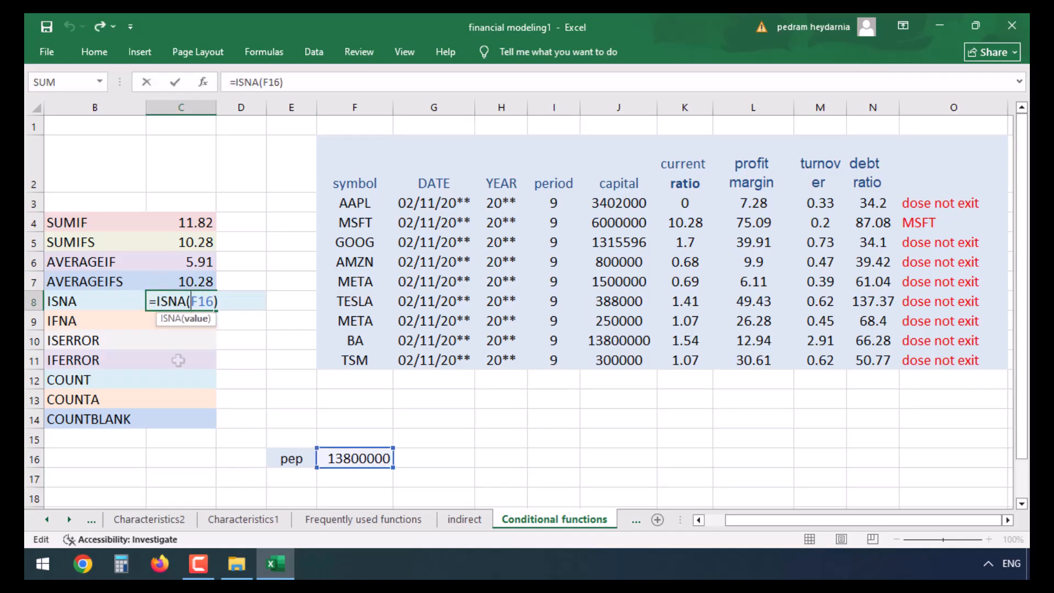
key("Return")
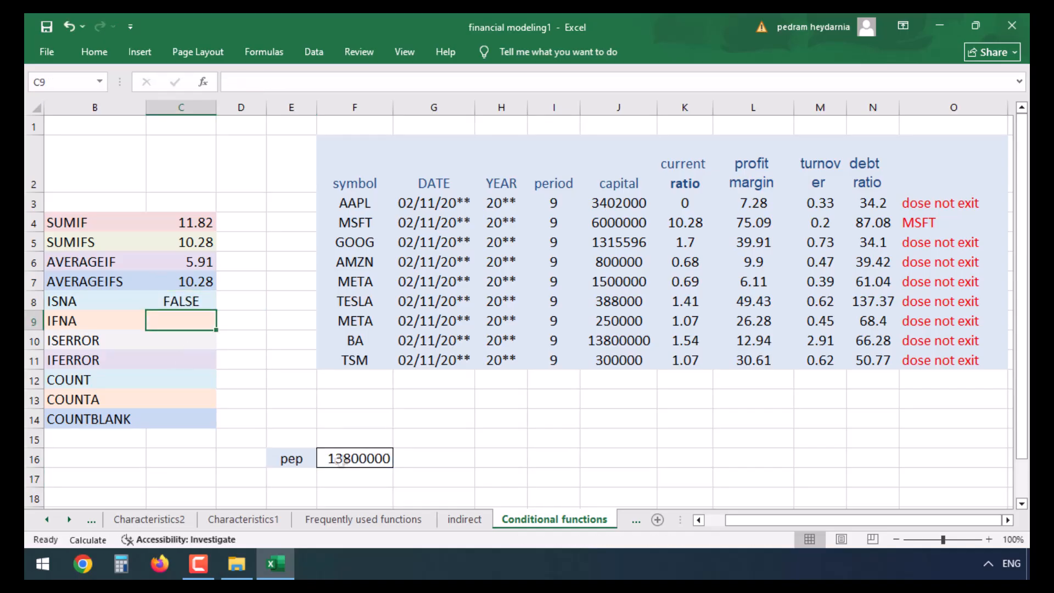
double_click(341, 460)
key("Return")
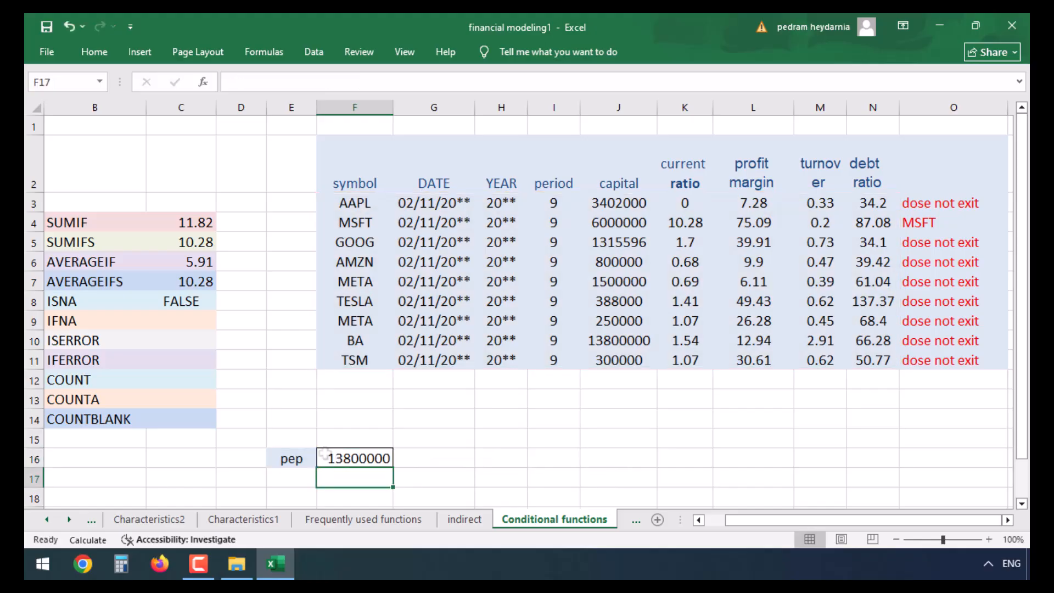
double_click(335, 459)
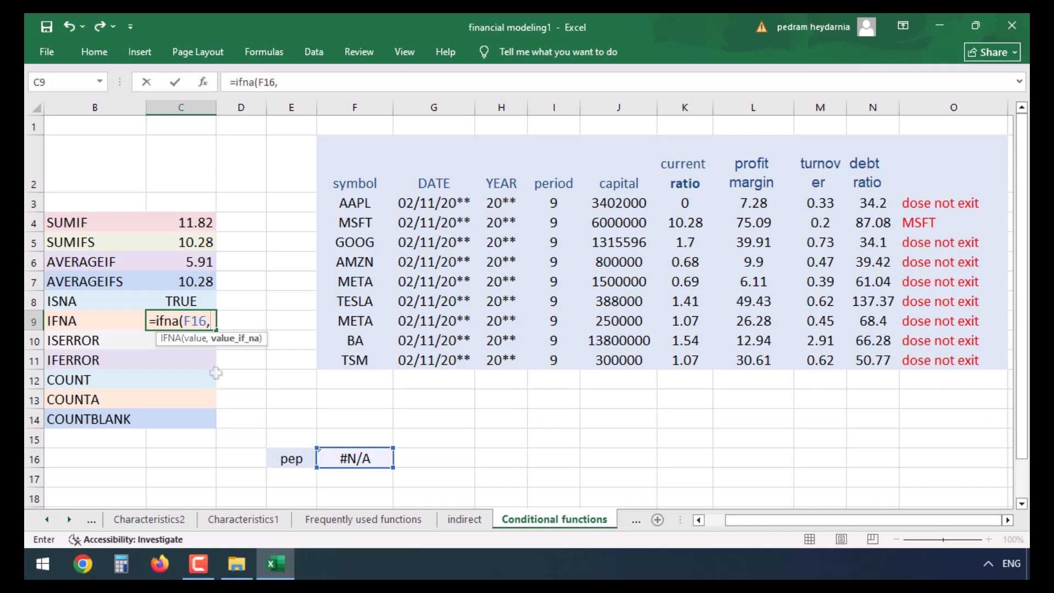
Enter an IFNA formula in C9 that checks F16 and returns "symbol not available" when the lookup gives #N/A.
type("\"sy")
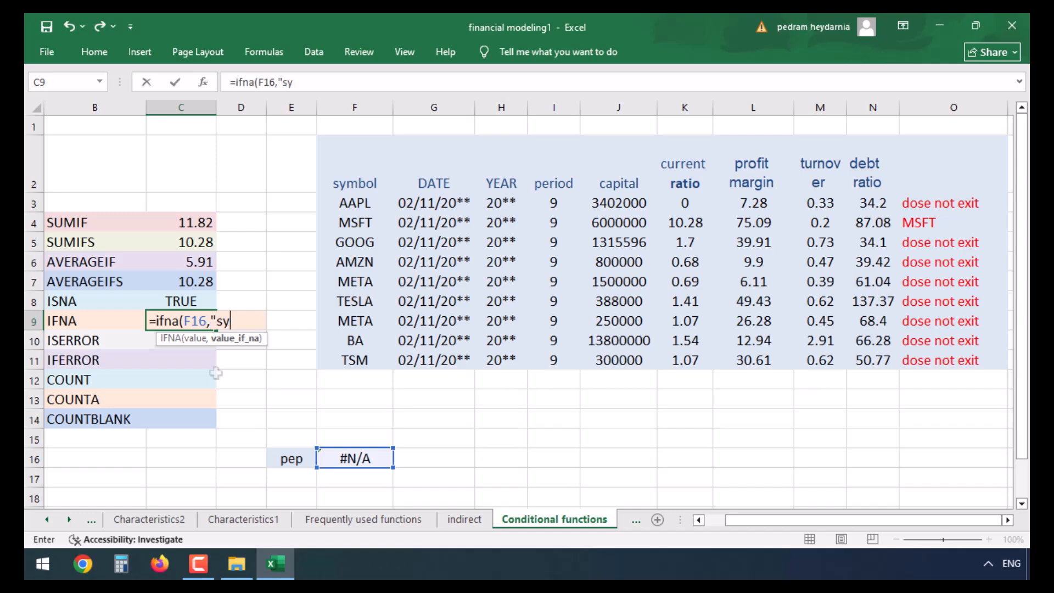
type("mbol not available\"")
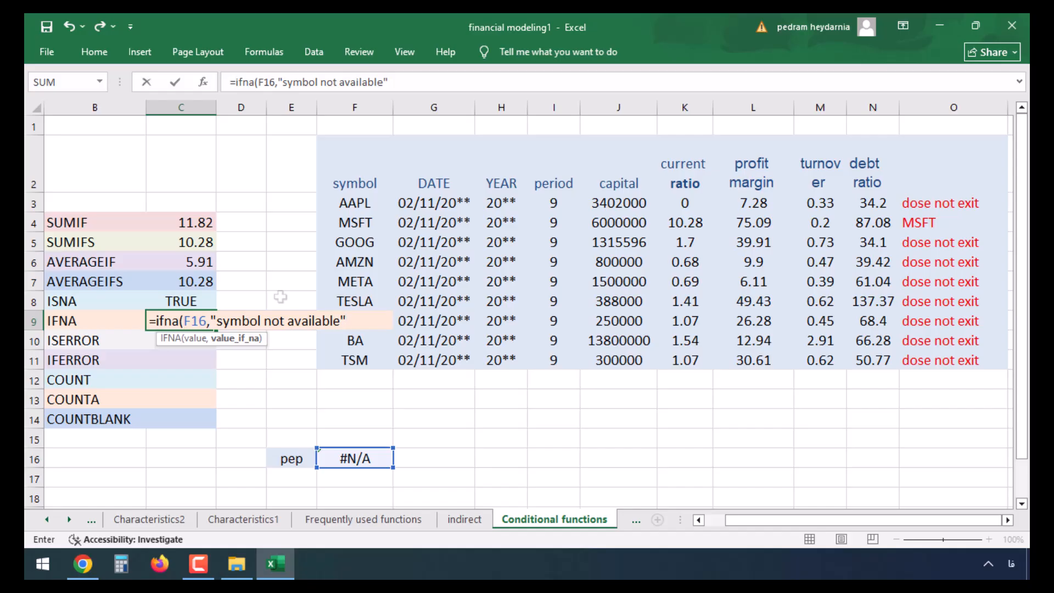
key("Return")
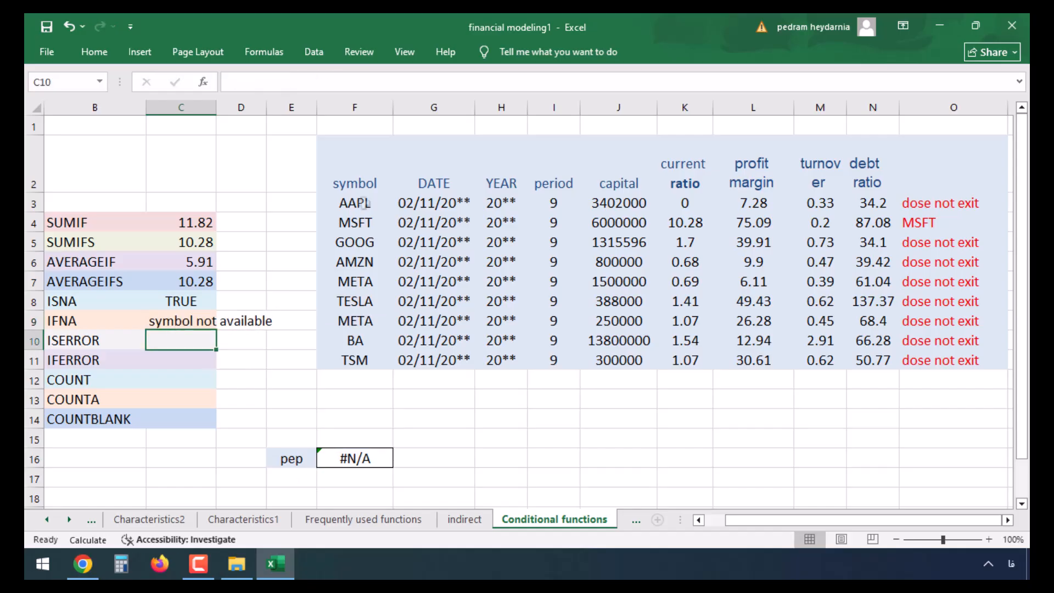
Copy the symbol AAPL from F3 into the lookup cell E16 and check the IFNA result in C9.
left_click(364, 204)
key("ctrl+c")
left_click(295, 456)
key("ctrl+v")
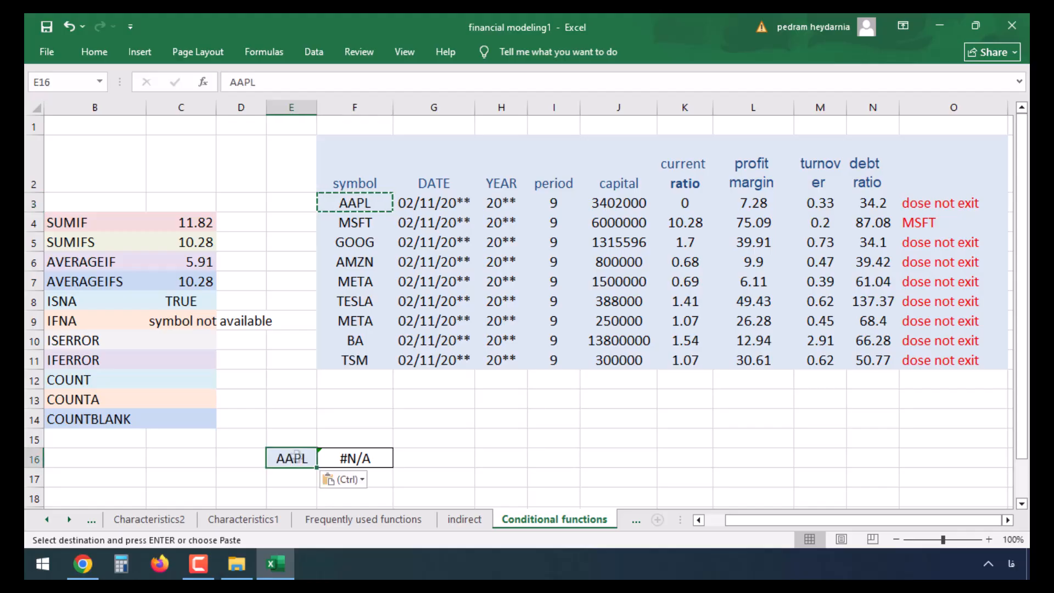
key("Escape")
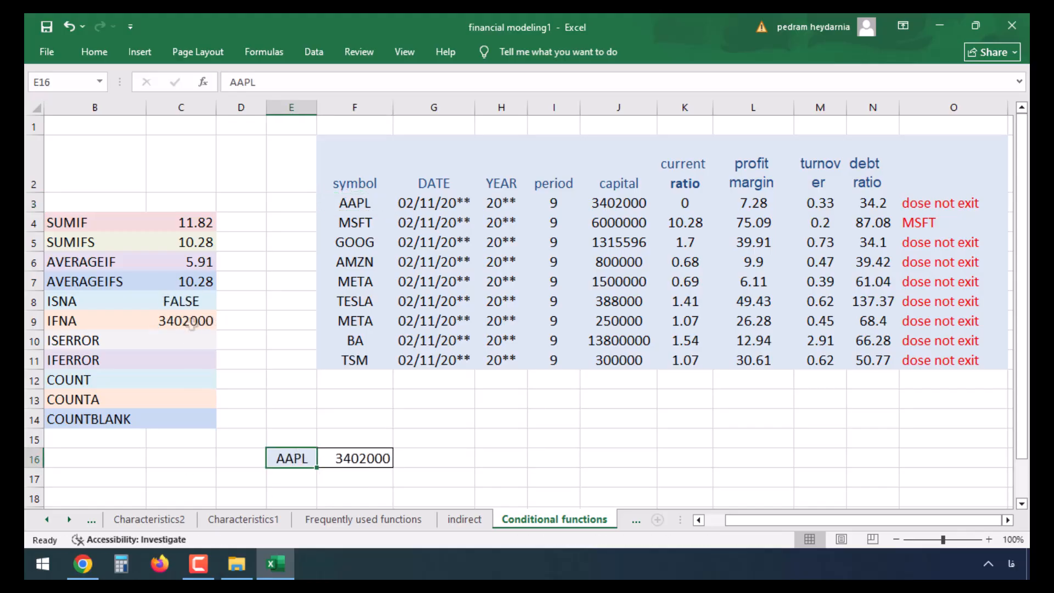
left_click(192, 325)
left_click_drag(82, 341, 85, 365)
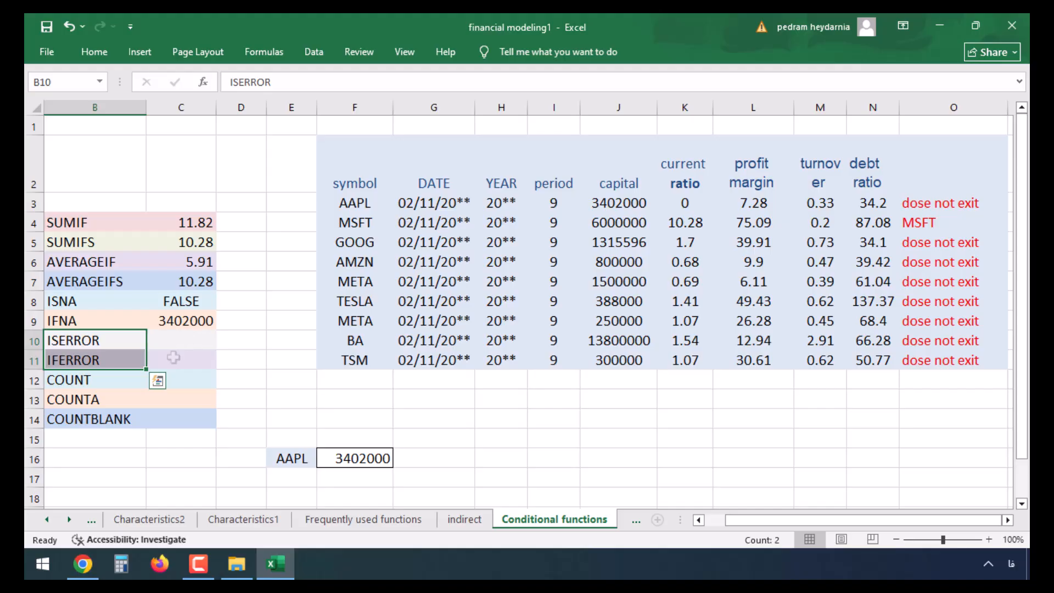
left_click(121, 381)
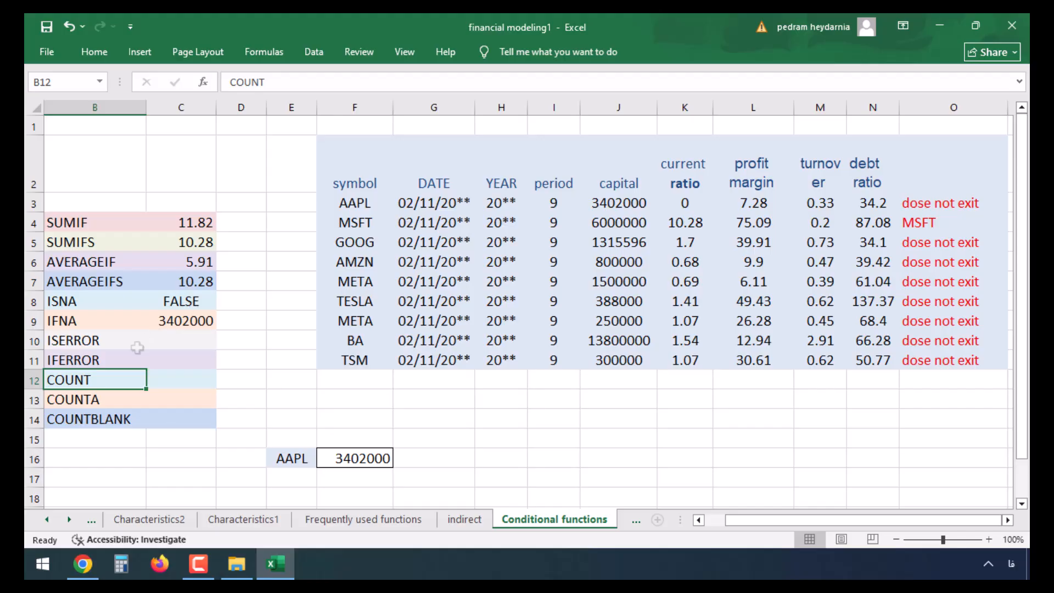
left_click(103, 396)
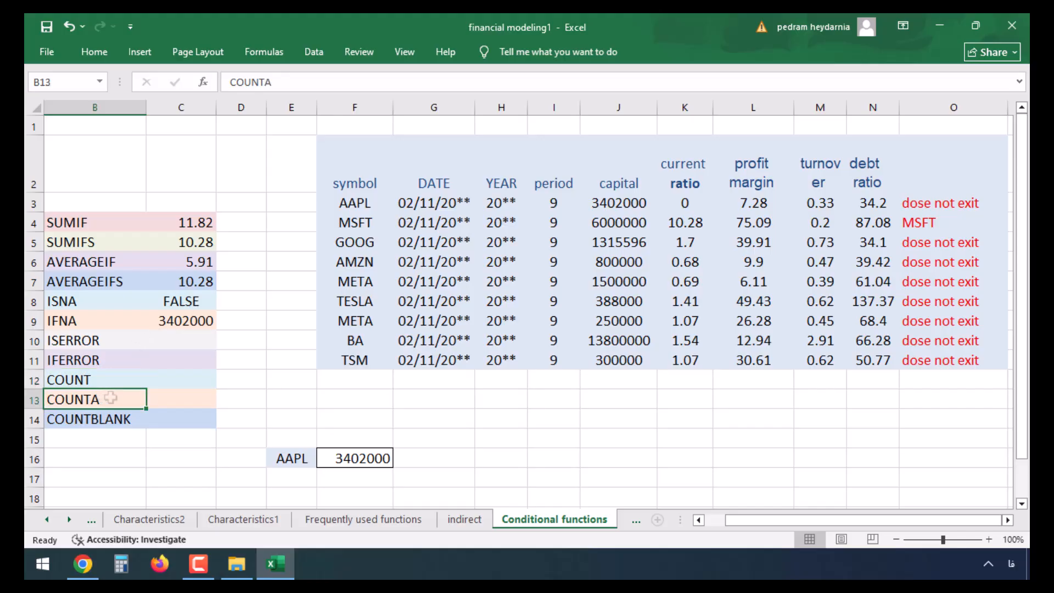
Fill the capital cells J10:J12, including the blank cell under the table, with standard yellow.
left_click_drag(626, 341, 624, 382)
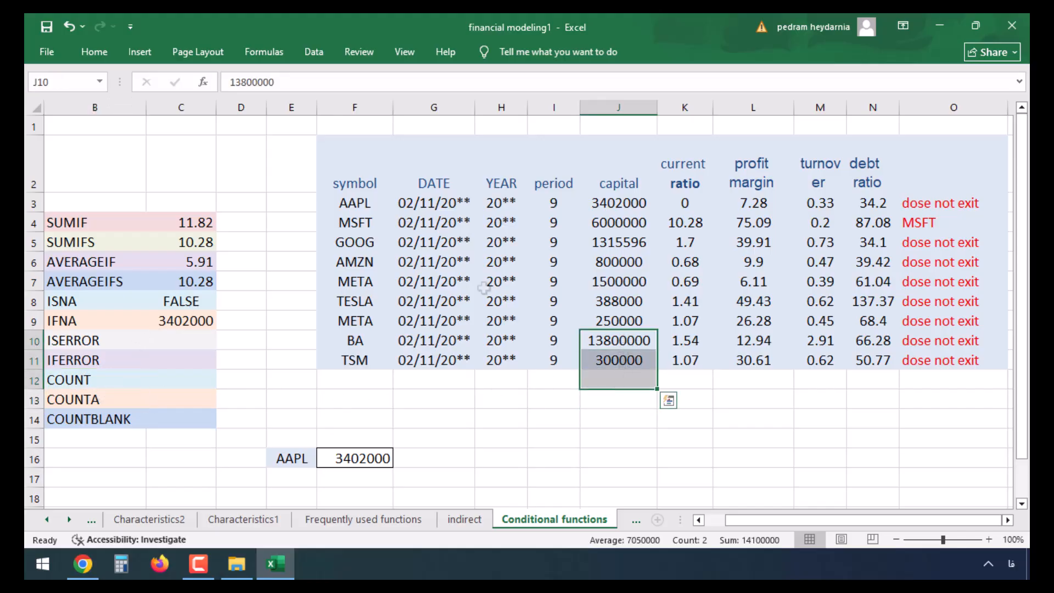
left_click(105, 54)
left_click(244, 105)
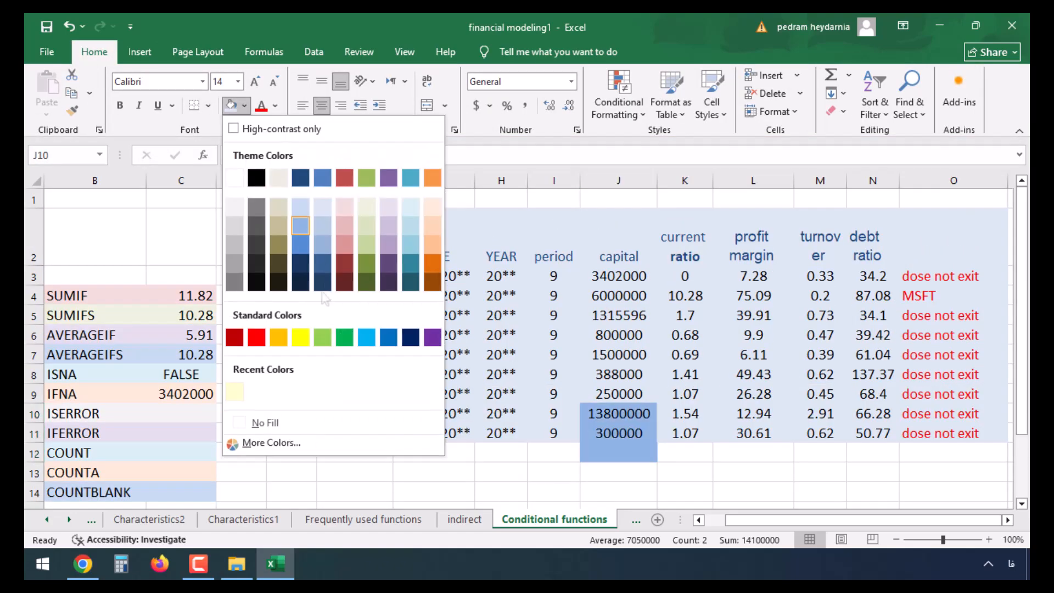
left_click(300, 338)
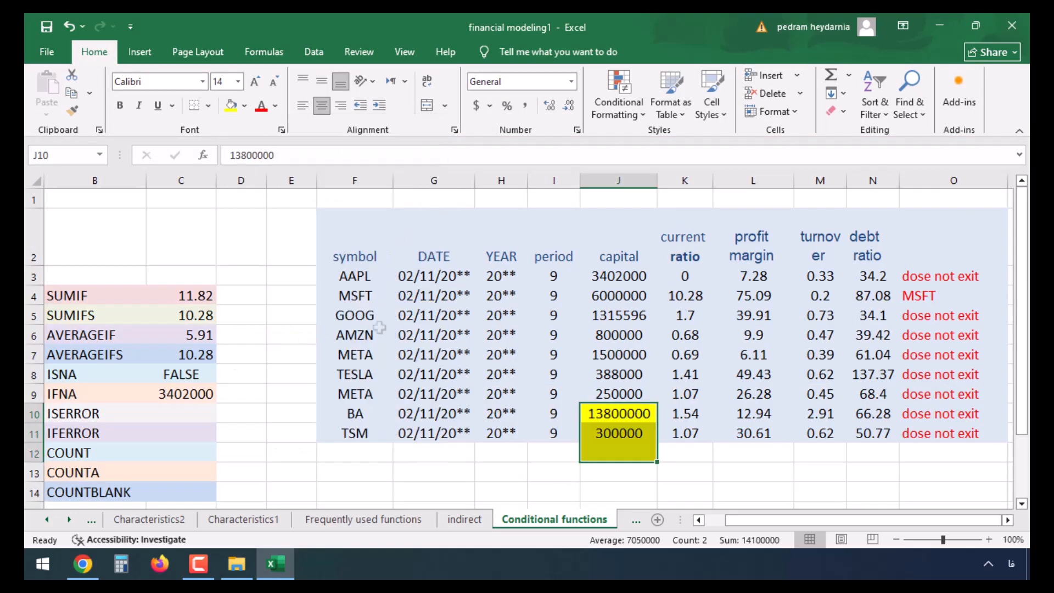
Enter a COUNTA formula in C13 that counts the non-empty cells in the yellow range J10:J12.
left_click(173, 468)
type("=")
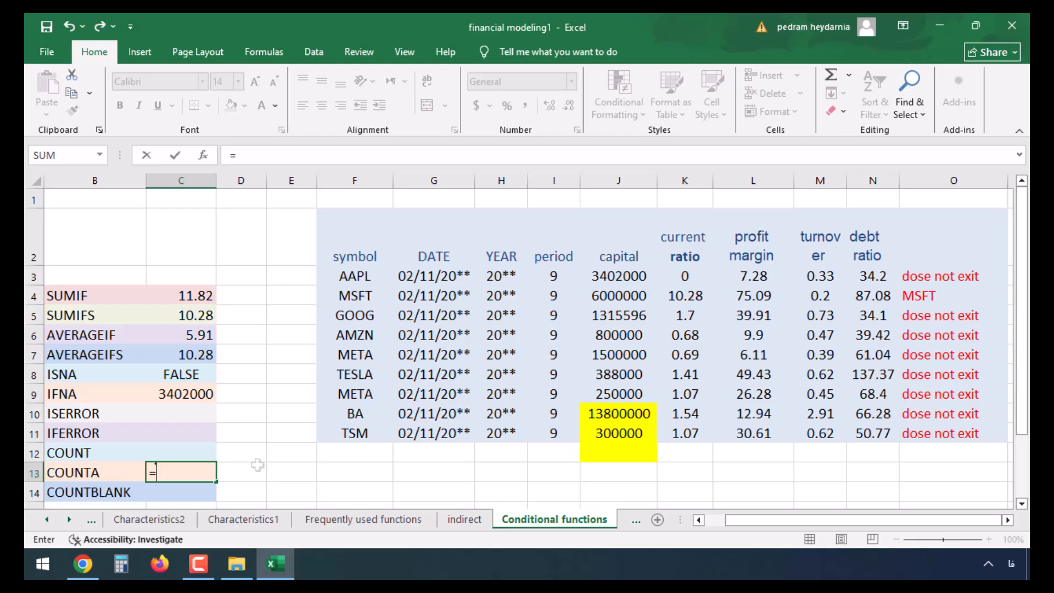
key("alt+shift")
type("coun")
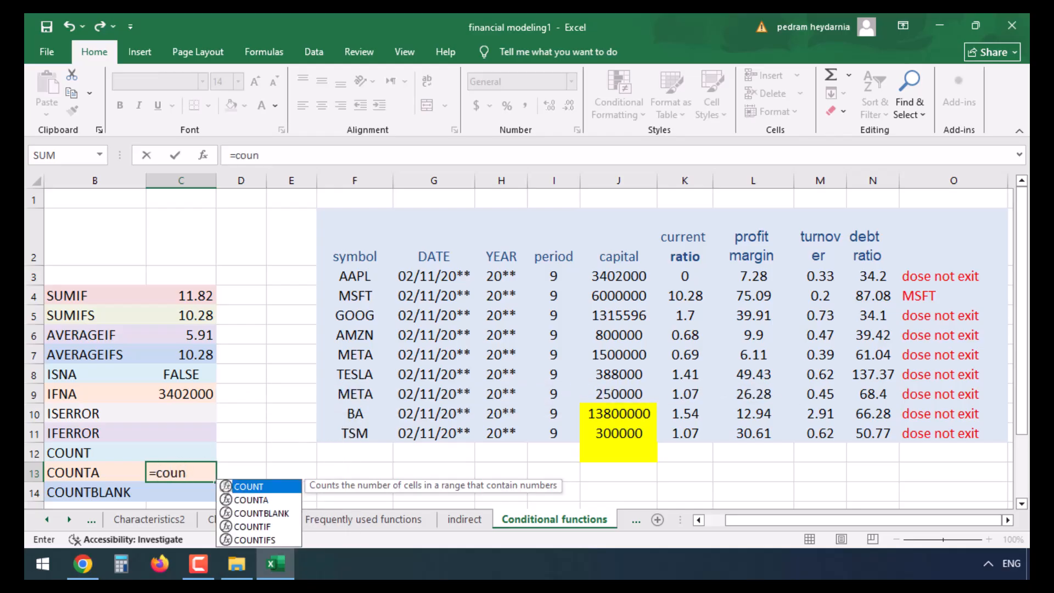
double_click(283, 500)
left_click_drag(635, 416, 630, 454)
key("Return")
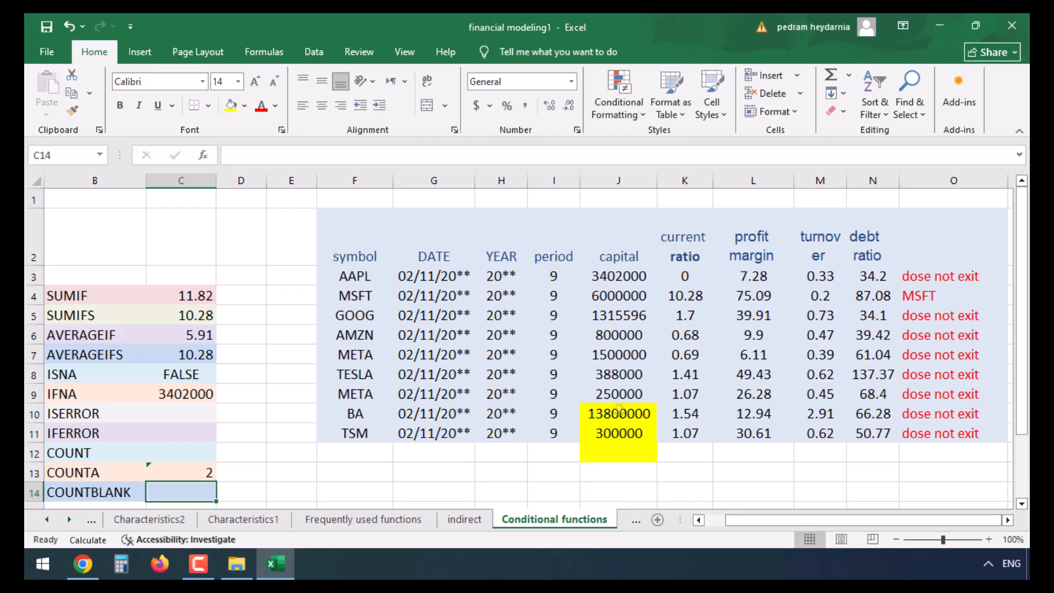
Enter the formula =COUNTBLANK(J10:J12) in C14 to count the blank cells in the yellow range.
left_click_drag(616, 415, 619, 451)
left_click(214, 492)
type("=COUNTBLANK(")
left_click_drag(628, 414, 617, 454)
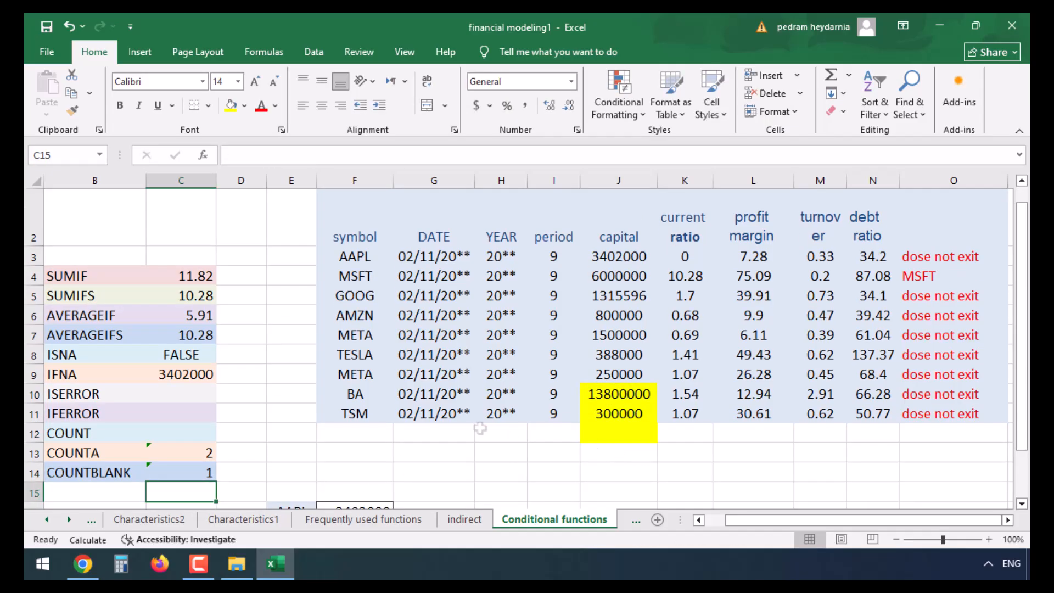
left_click(191, 469)
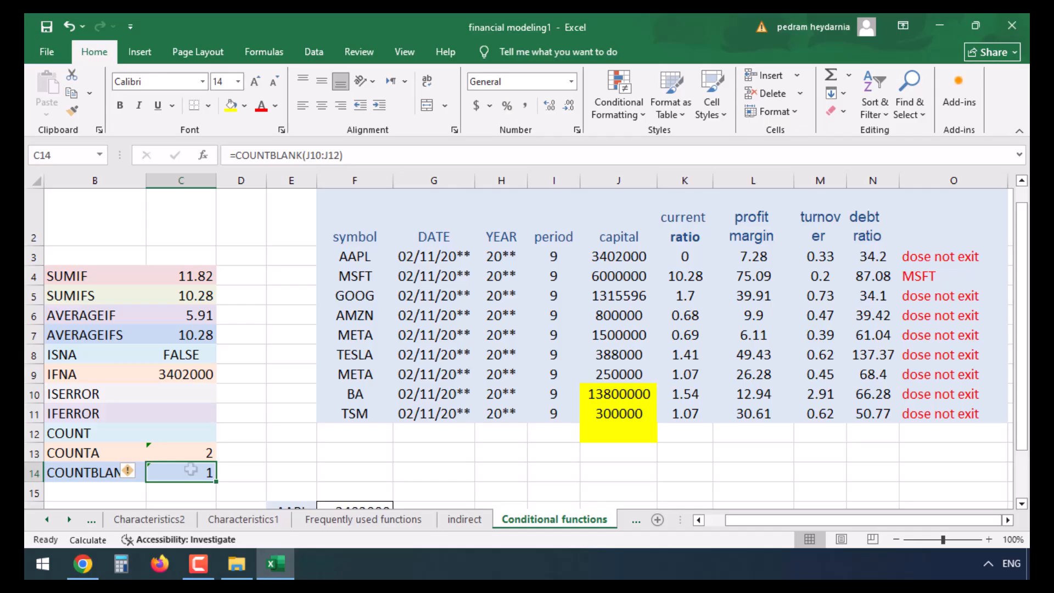